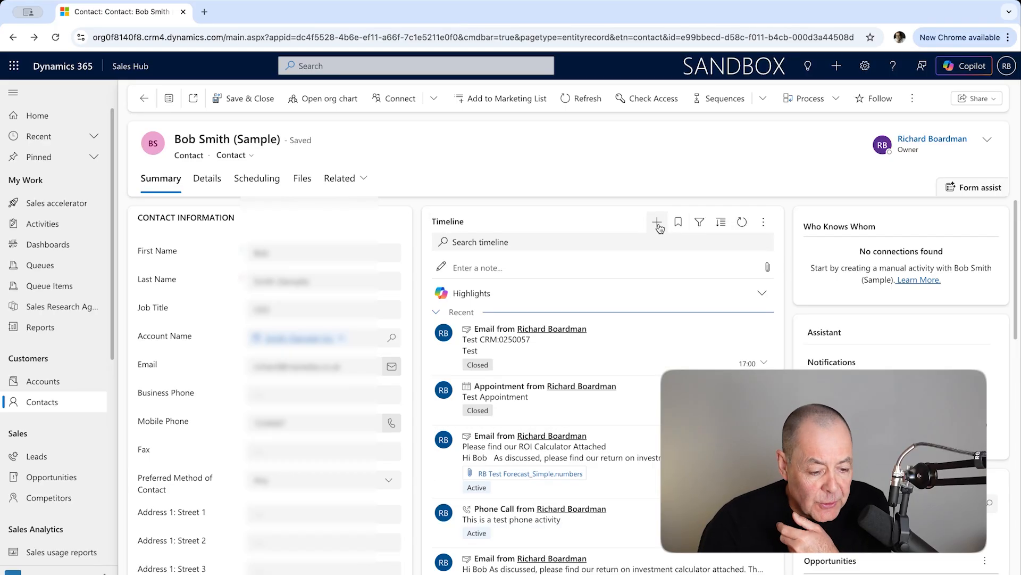
Examine the record types that can be added to the contact's timeline and look through its existing entries
click(658, 226)
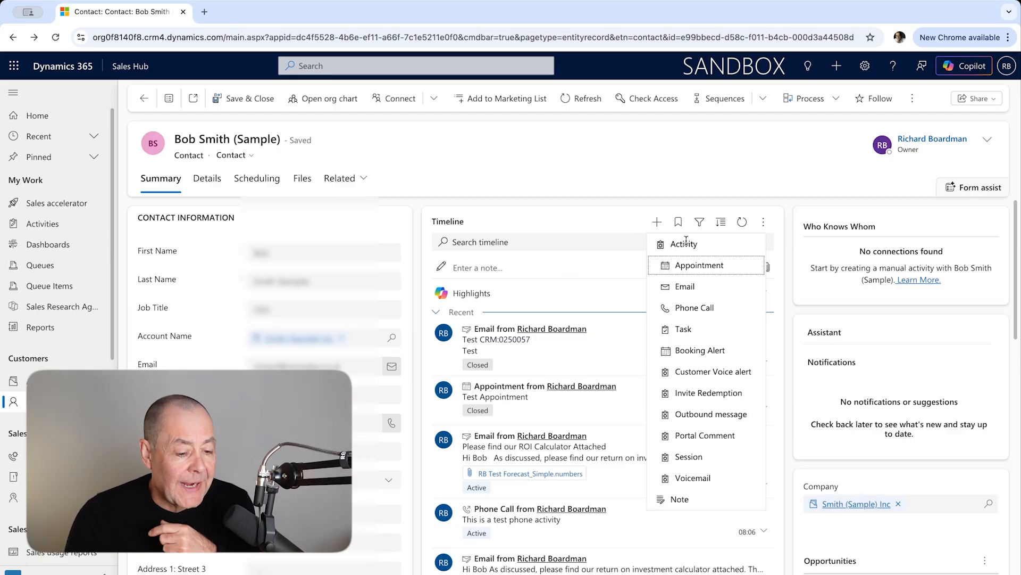
click(604, 217)
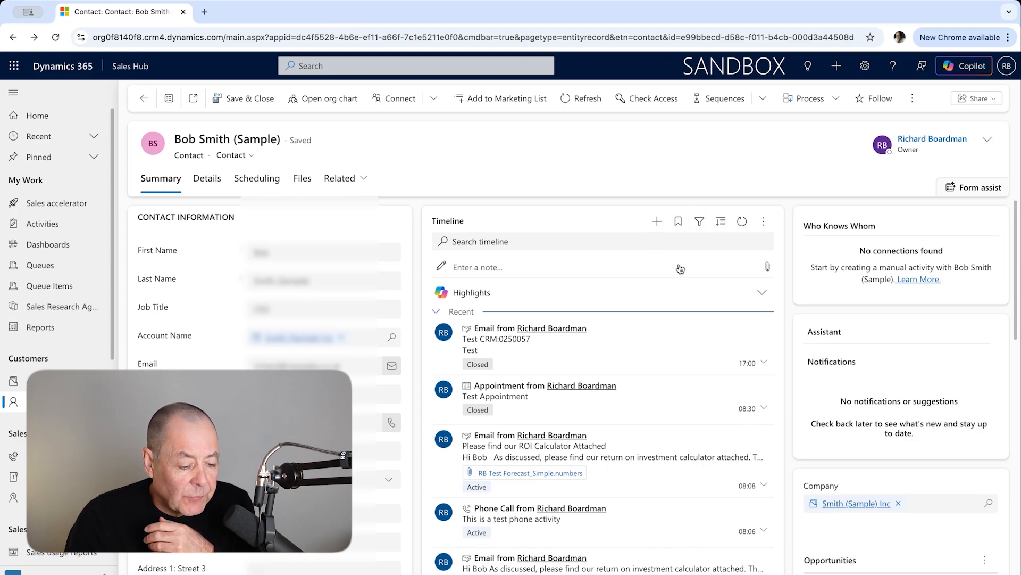
scroll(593, 492, down, 1)
scroll(594, 496, down, 2)
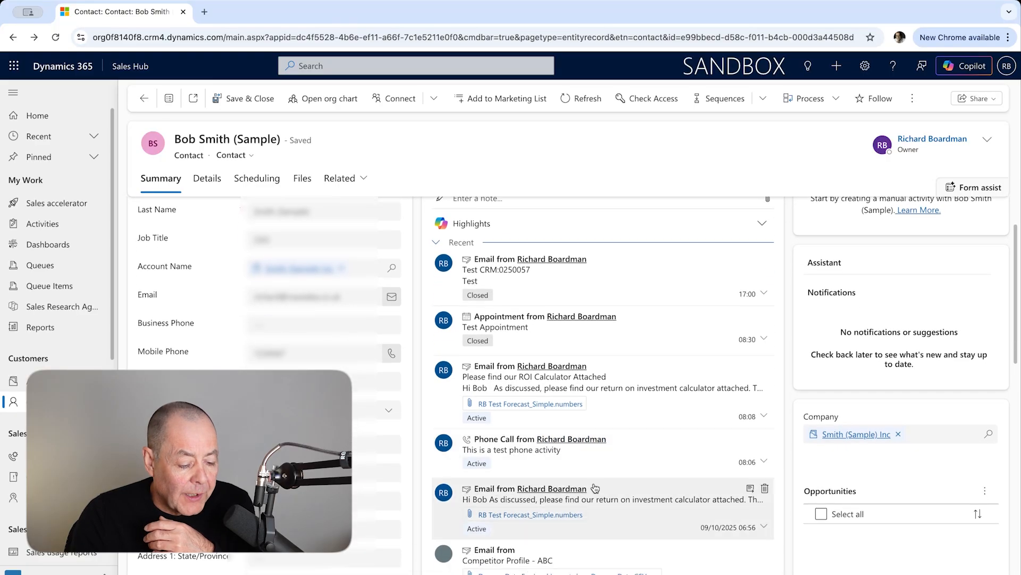
scroll(595, 488, up, 1)
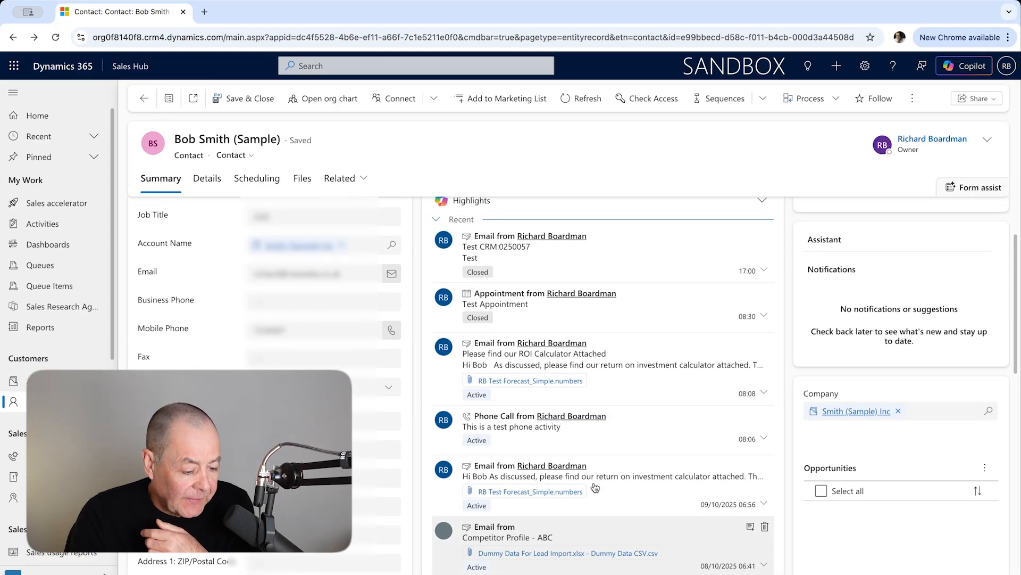
scroll(595, 487, up, 1)
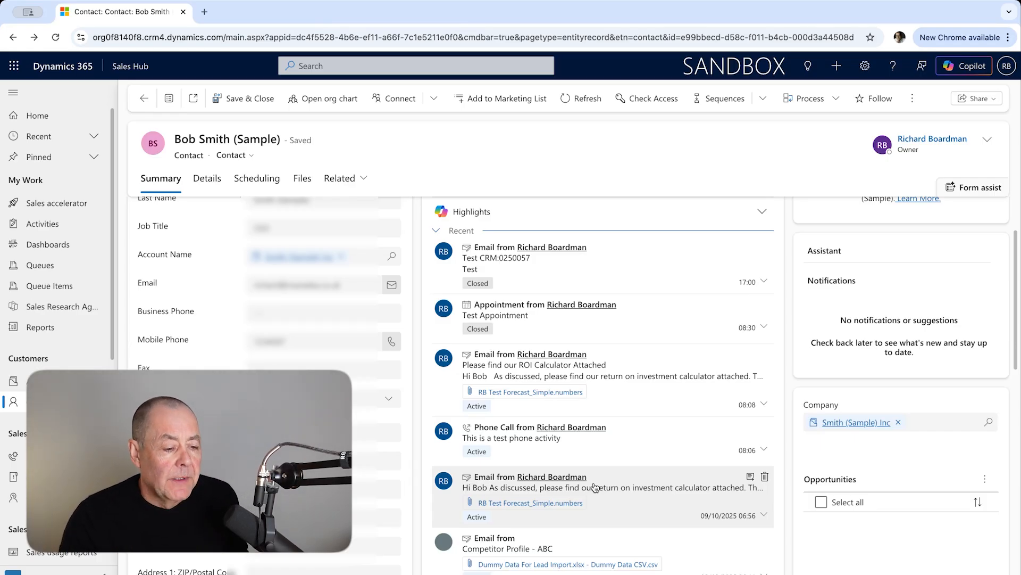
scroll(595, 487, up, 3)
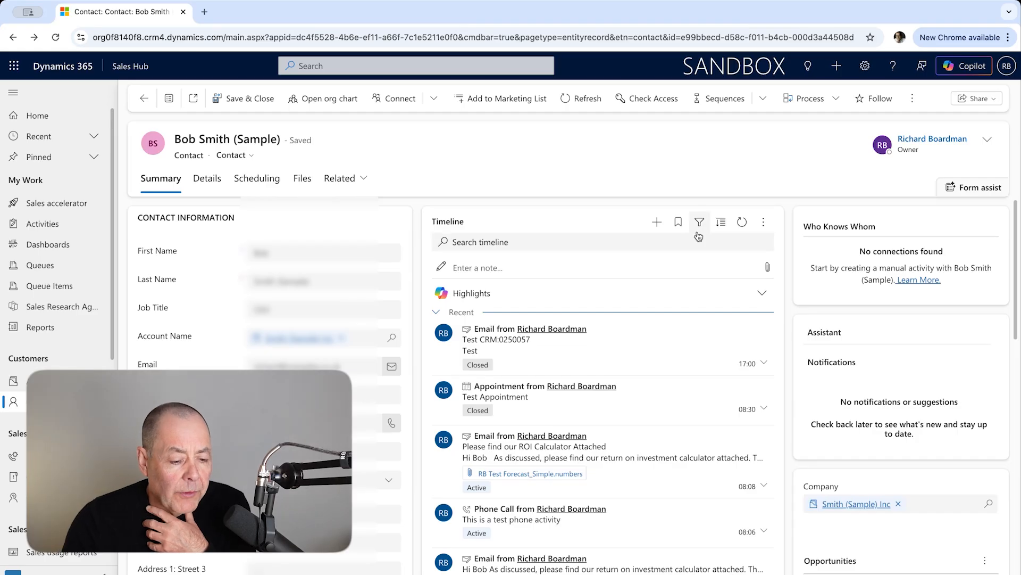
Open the timeline filters and look over the record type and activity type options
scroll(701, 230, down, 1)
scroll(701, 227, down, 1)
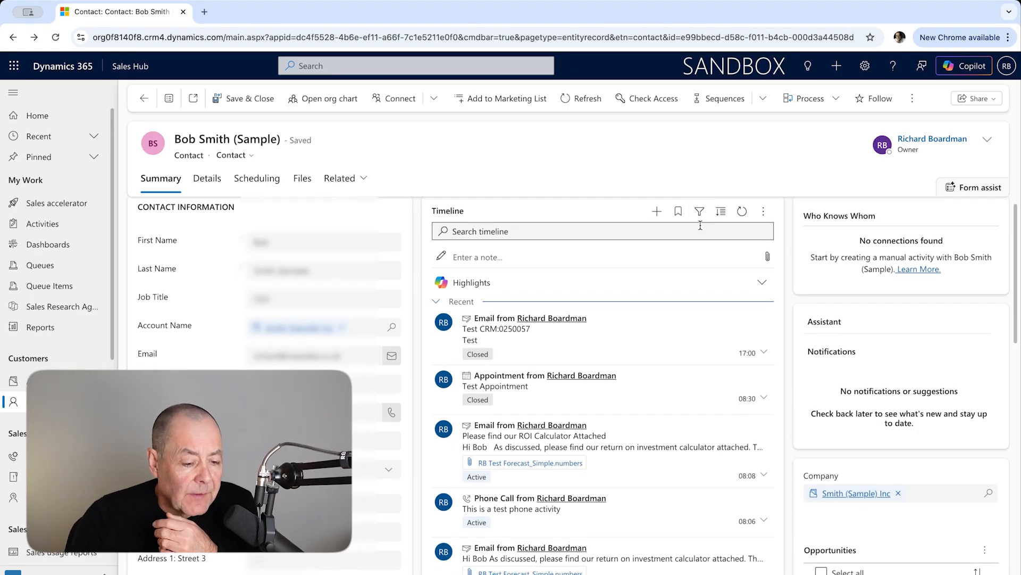
click(700, 213)
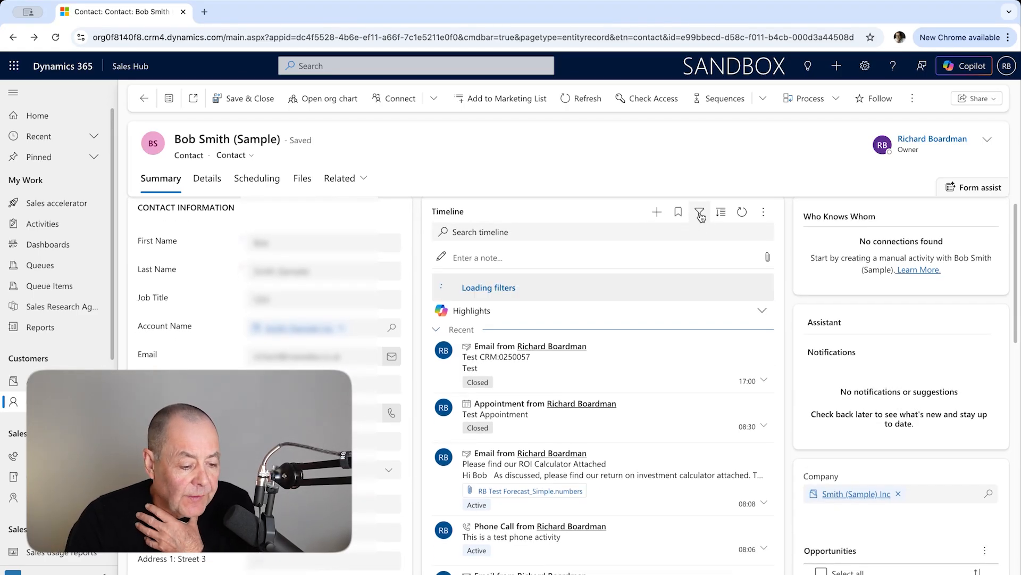
scroll(658, 281, down, 3)
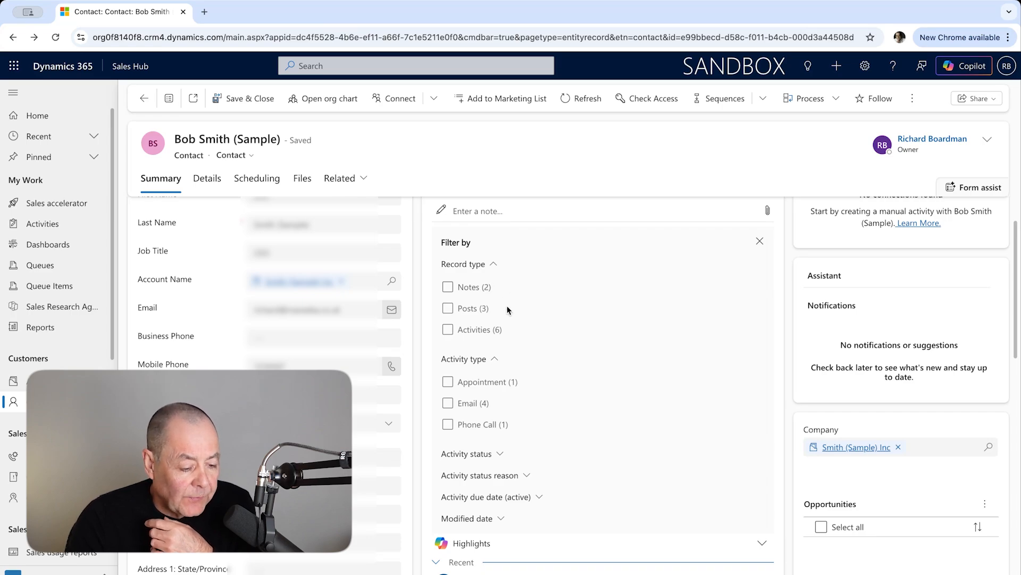
scroll(507, 310, down, 1)
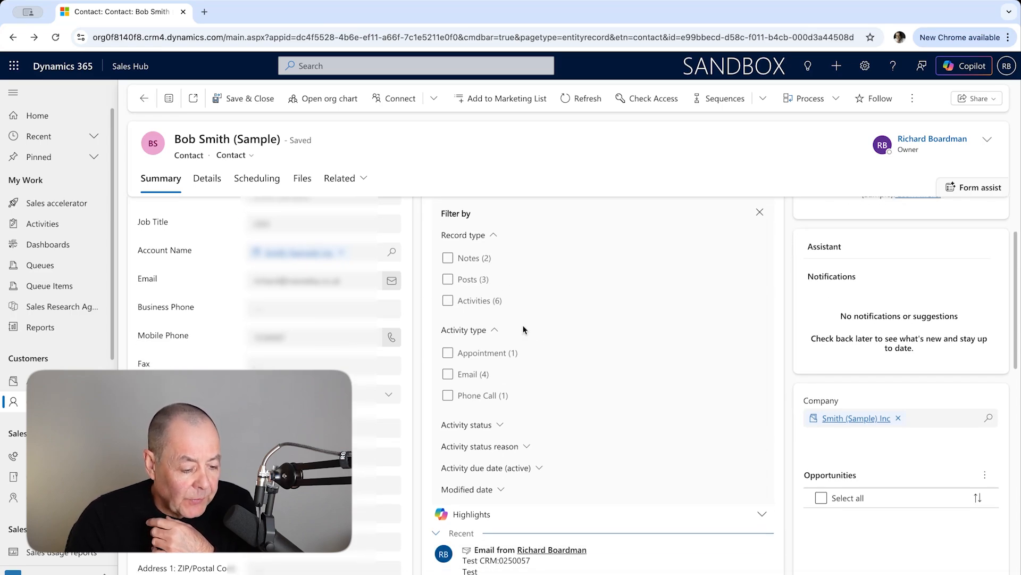
scroll(532, 330, down, 1)
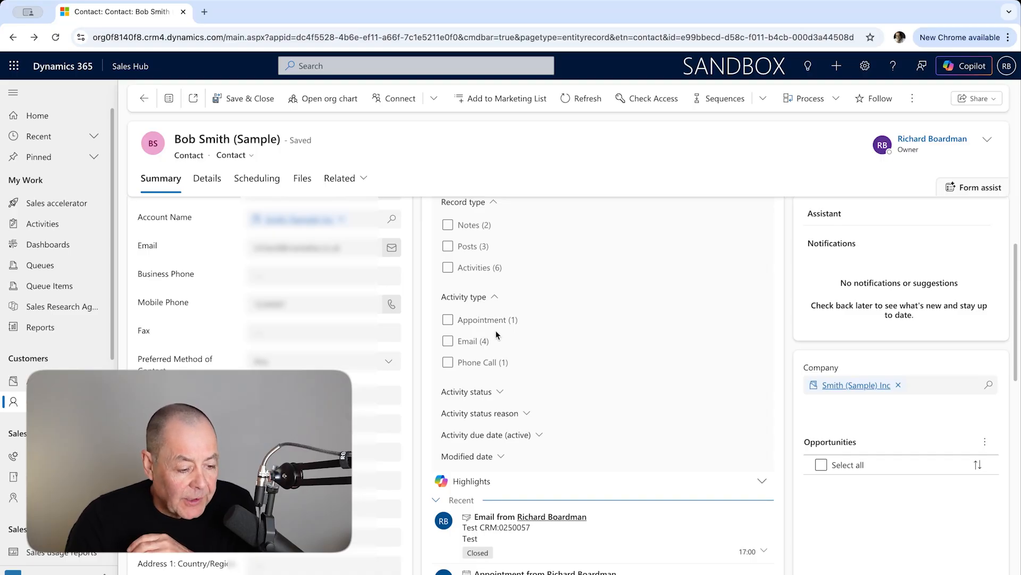
scroll(519, 335, down, 1)
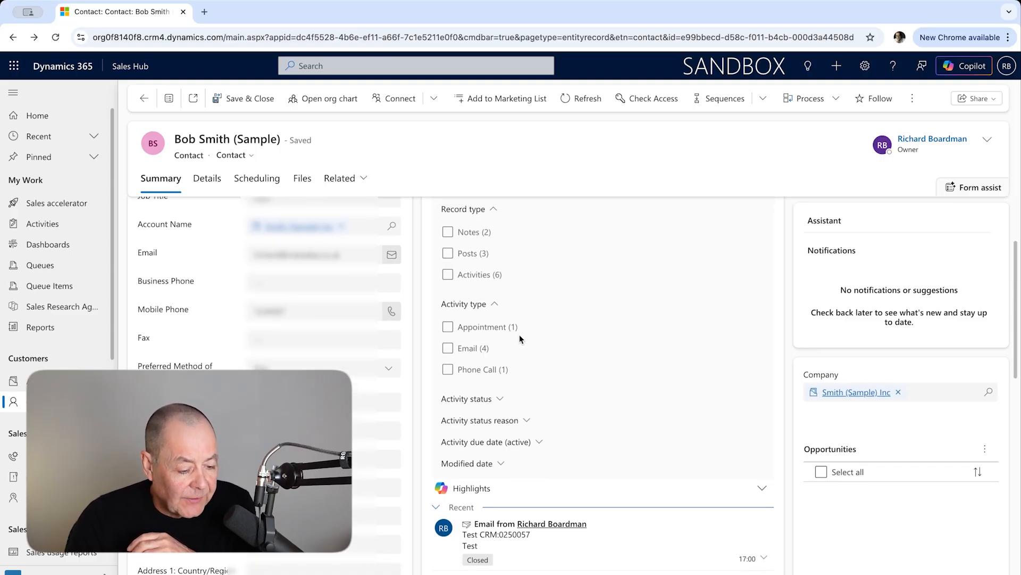
scroll(517, 338, down, 1)
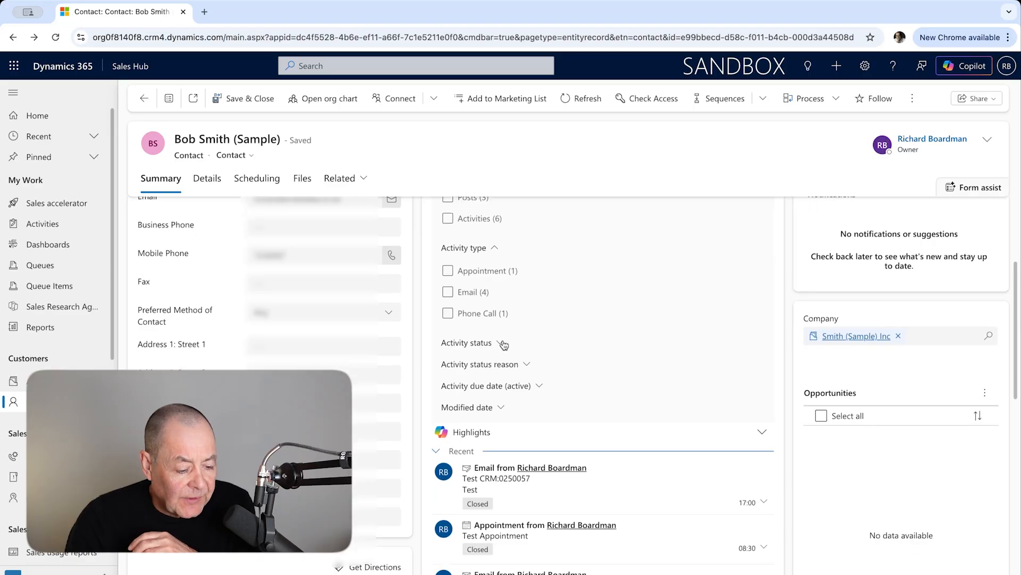
Expand the Activity status, Activity status reason, Activity due date (active) and Modified date filter groups
click(502, 343)
scroll(526, 344, down, 1)
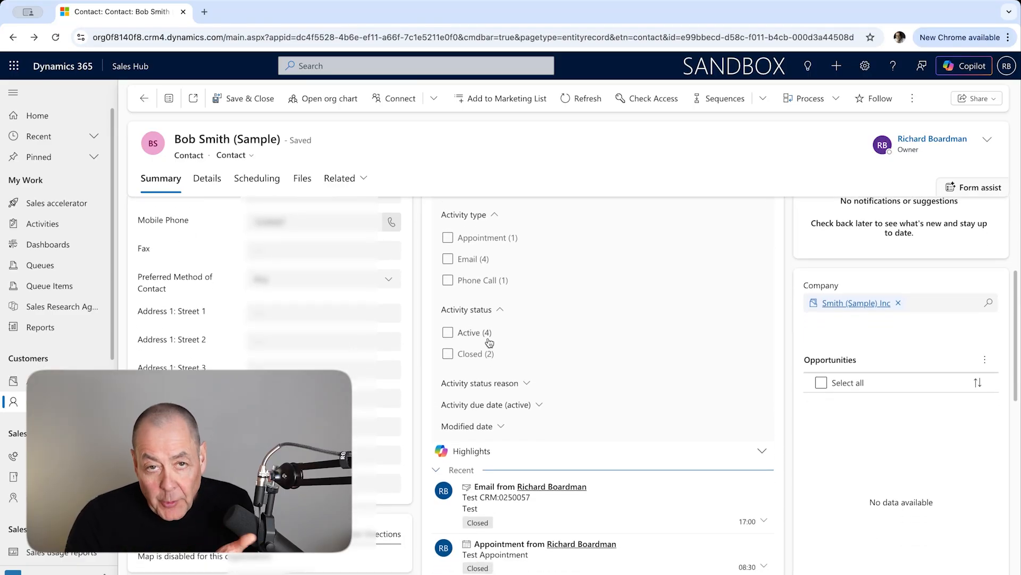
scroll(511, 345, down, 1)
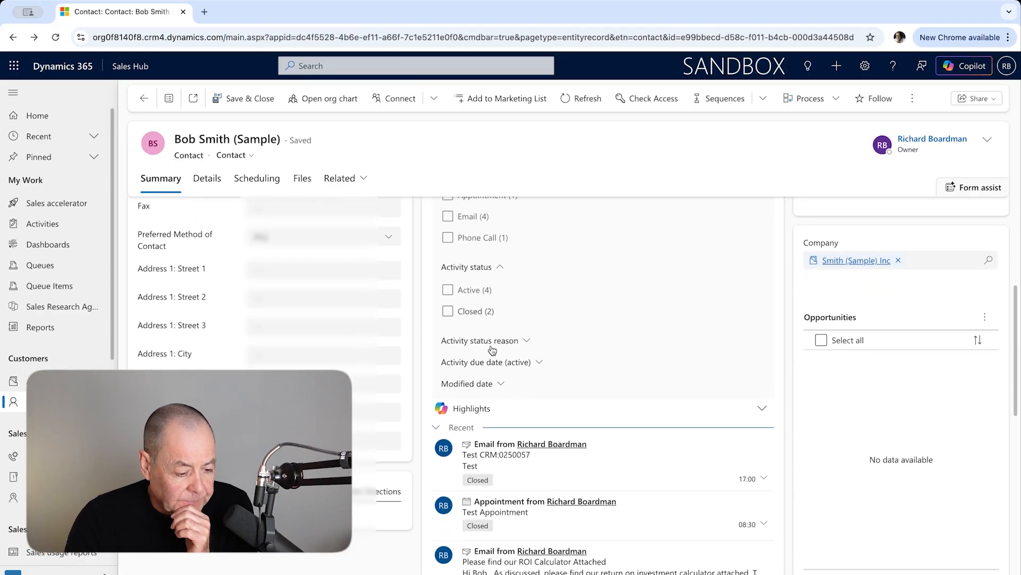
click(528, 340)
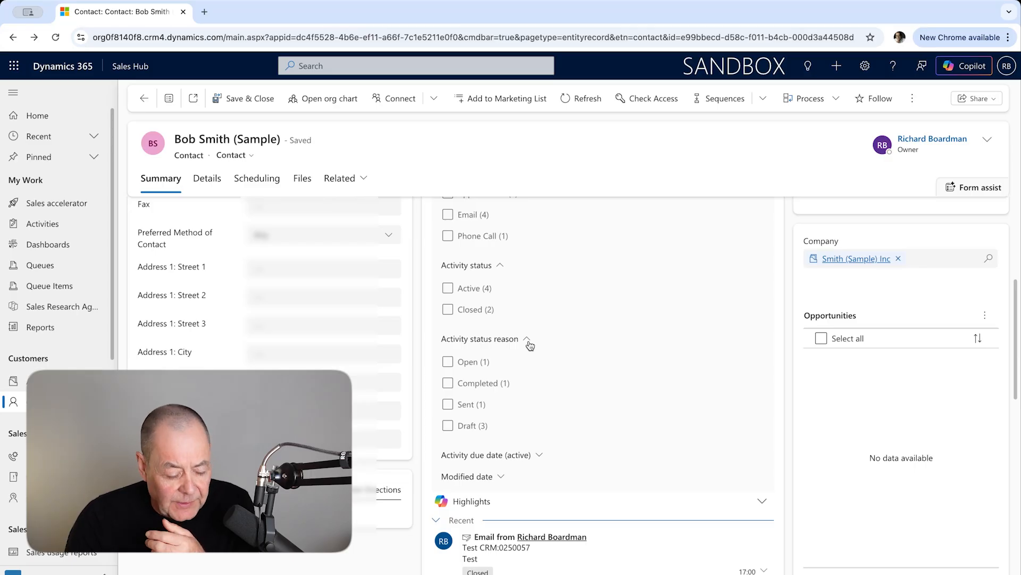
scroll(529, 345, down, 2)
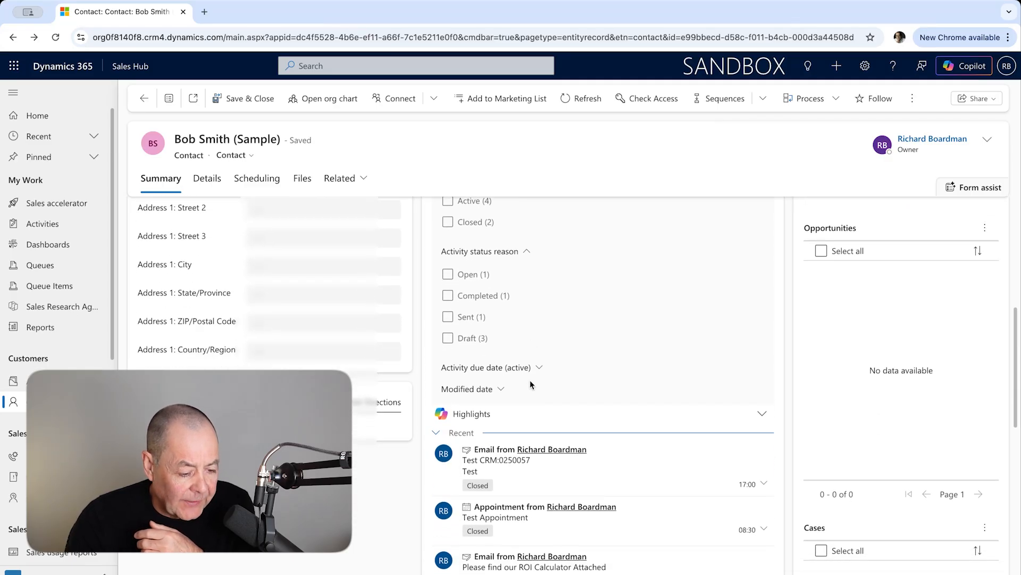
click(539, 367)
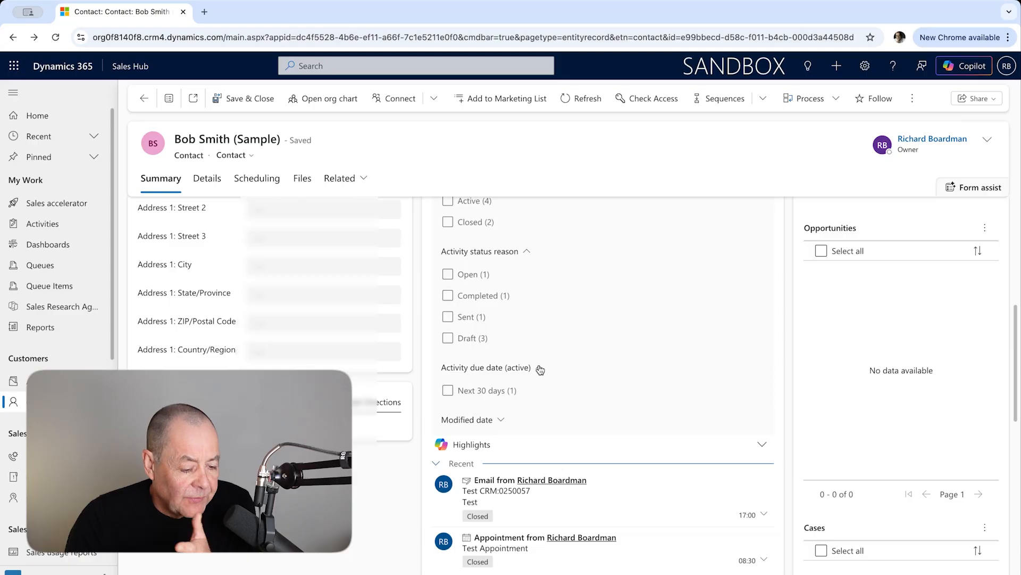
scroll(539, 369, down, 1)
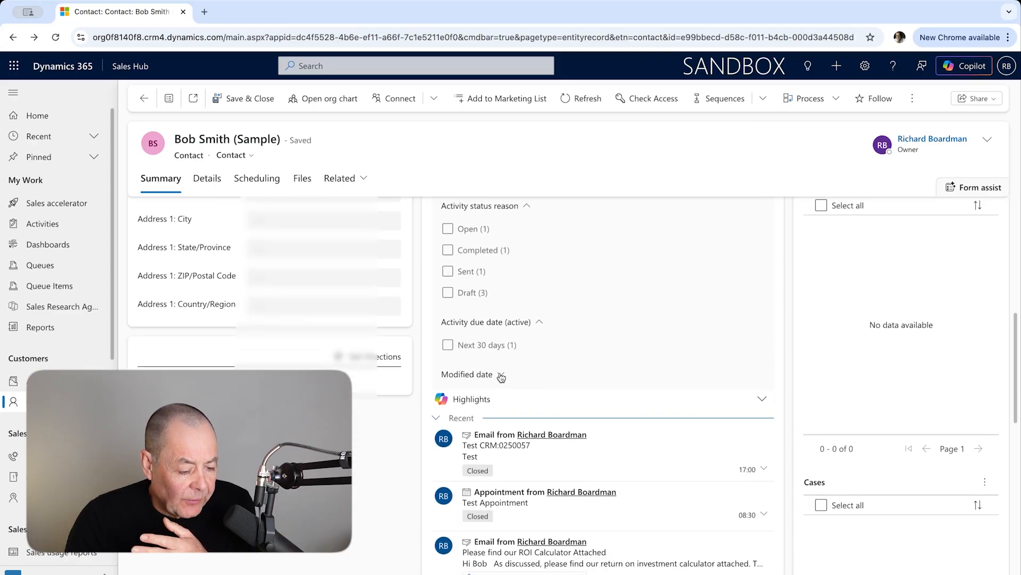
click(501, 375)
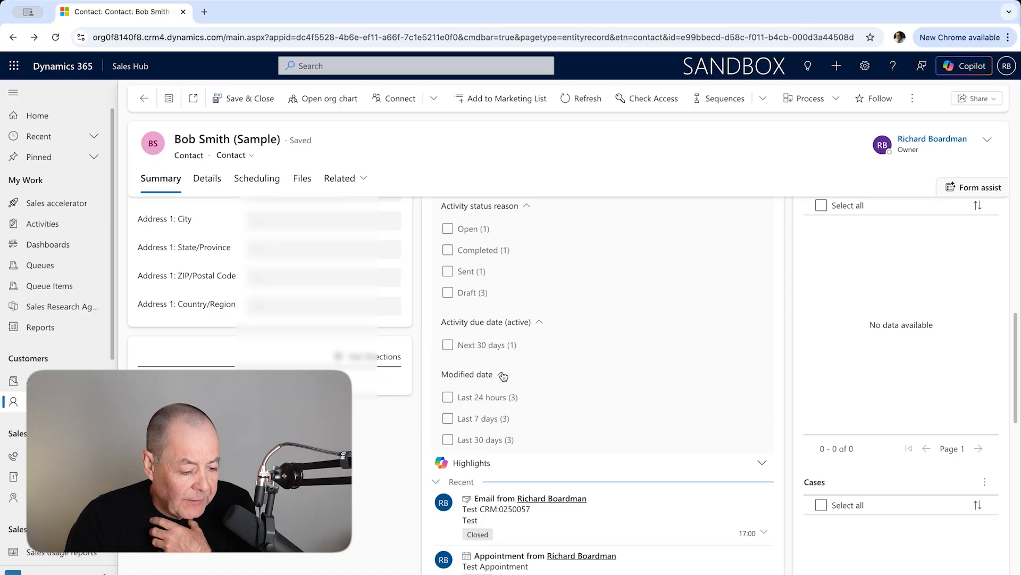
Filter the timeline to active activities due in the next 30 days
click(450, 346)
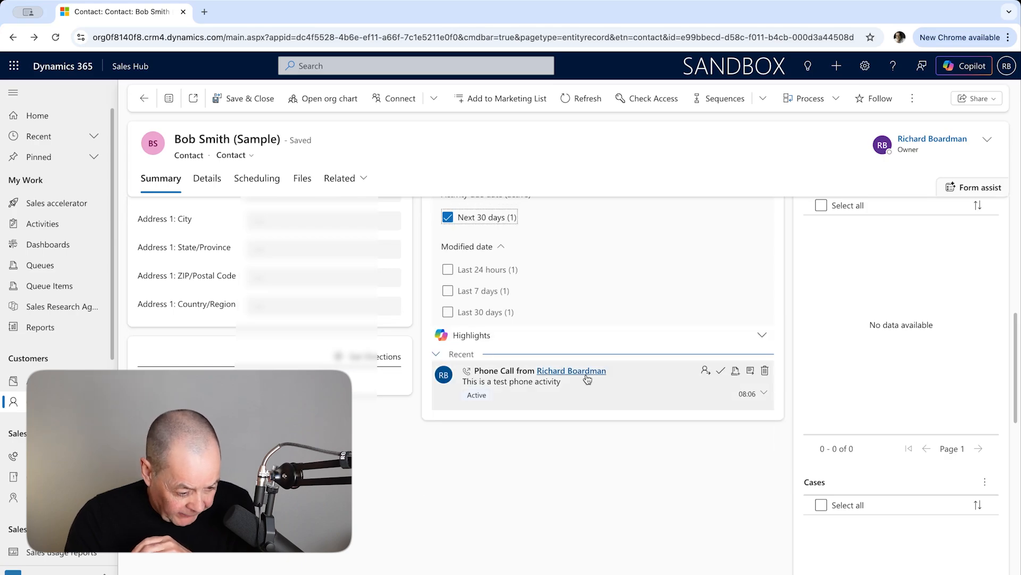
scroll(580, 354, up, 5)
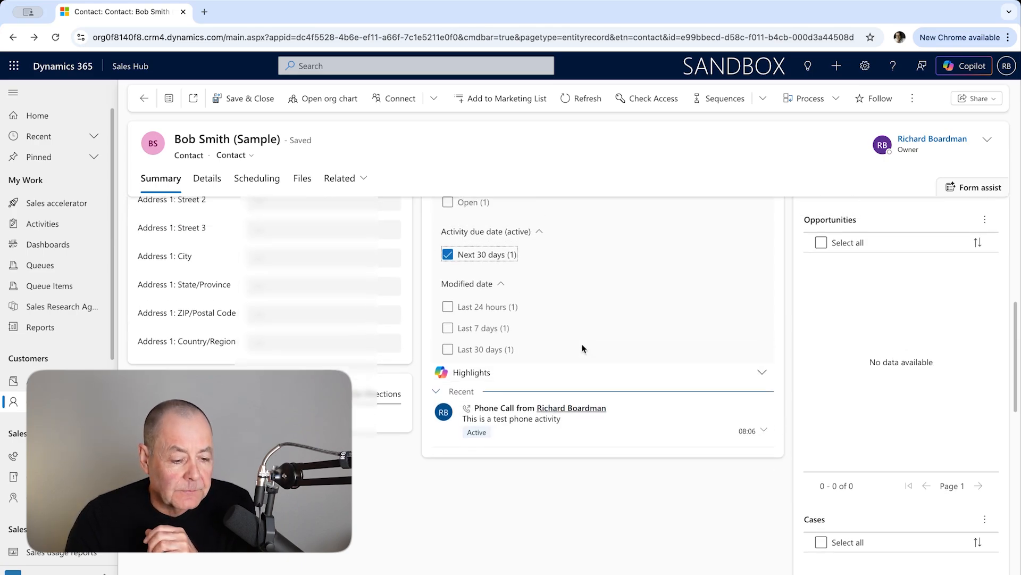
scroll(583, 355, up, 2)
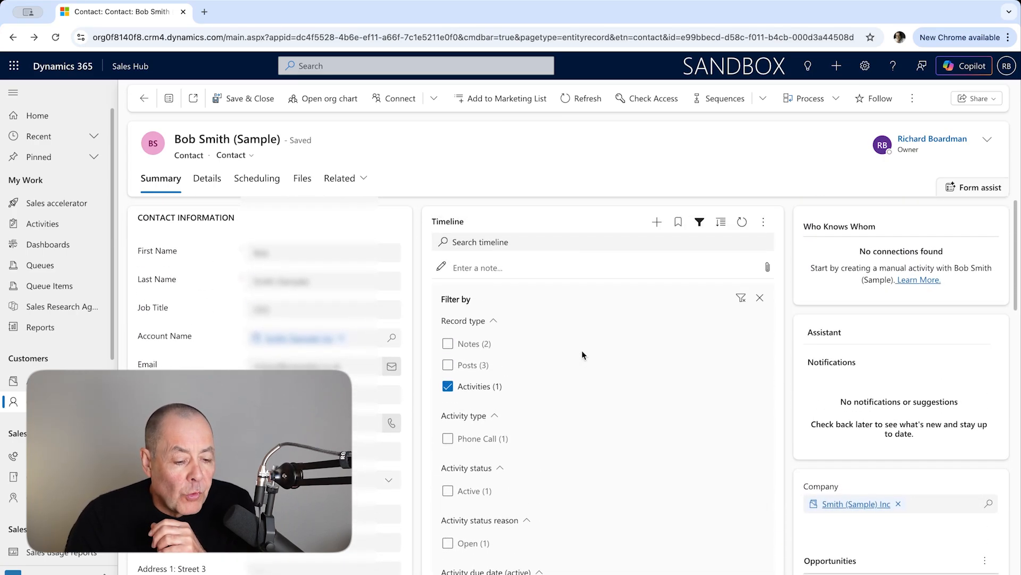
Save the current timeline filter as a bookmark named Open Activities, without making it the default
click(679, 223)
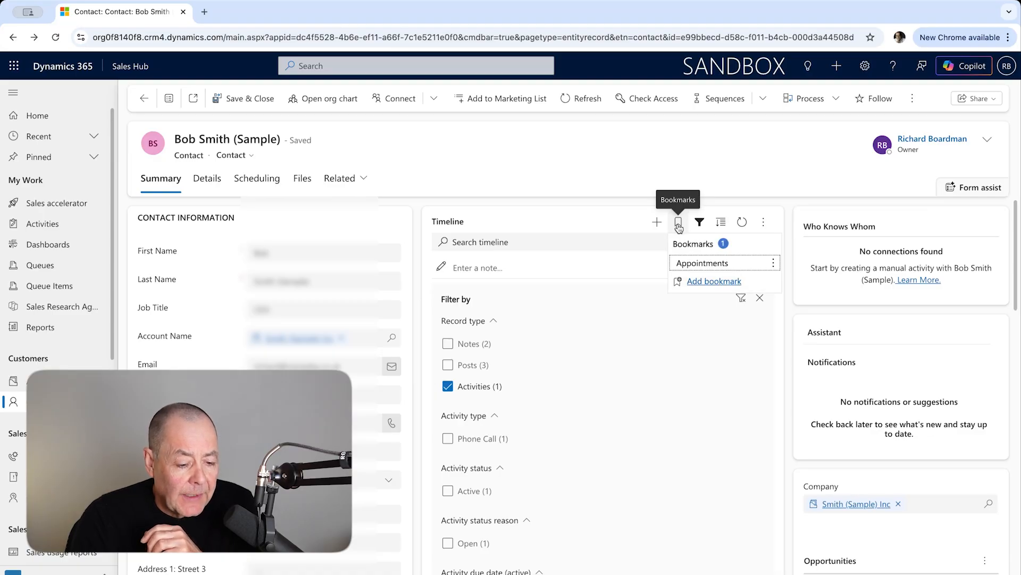
click(723, 282)
click(717, 284)
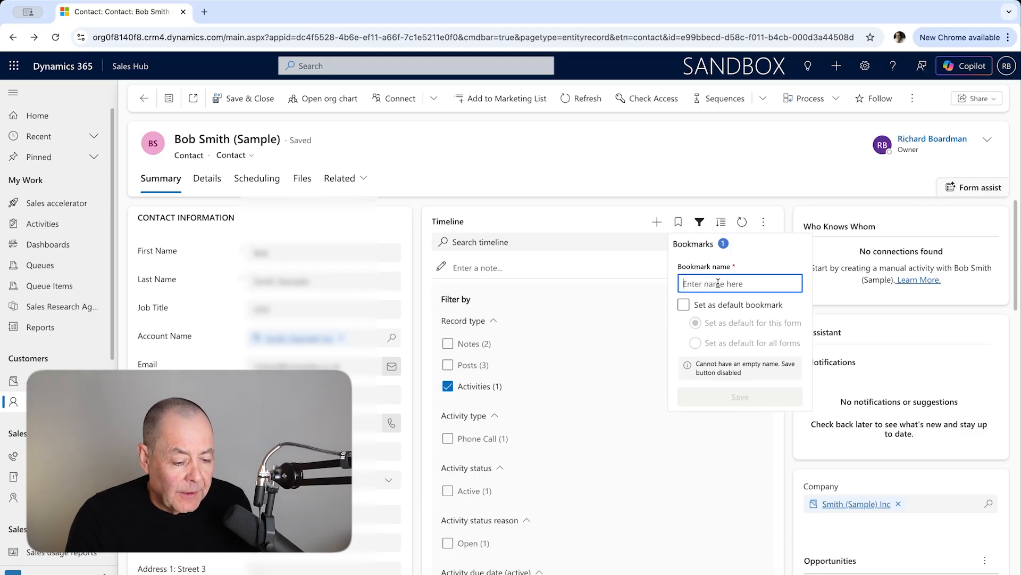
text(Open )
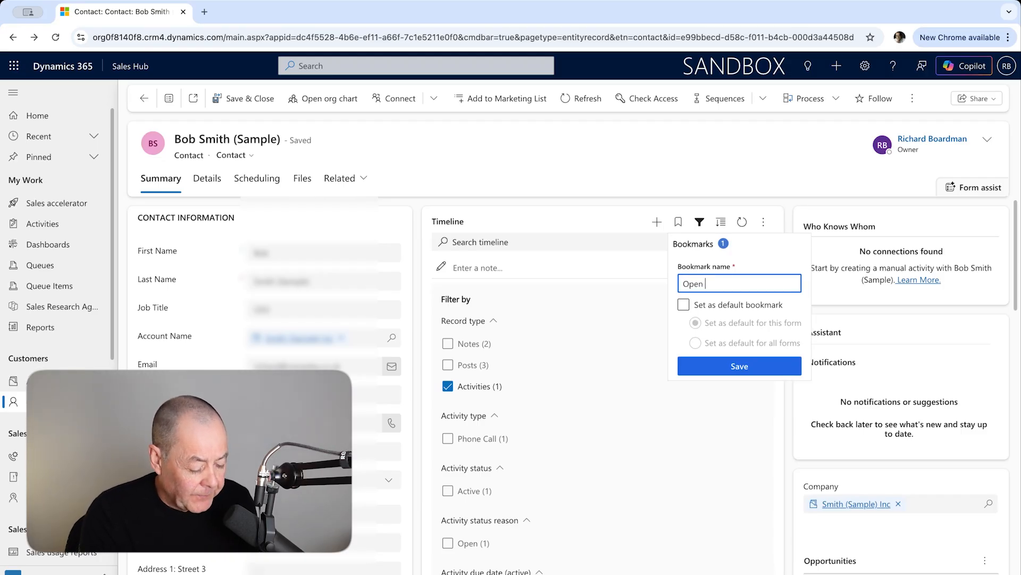
text(Activ)
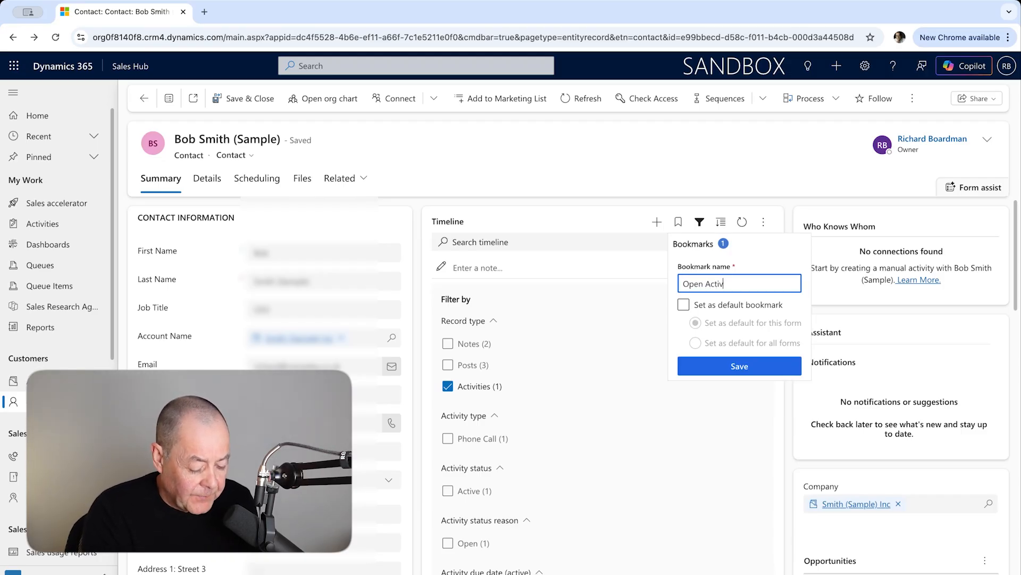
text(ities)
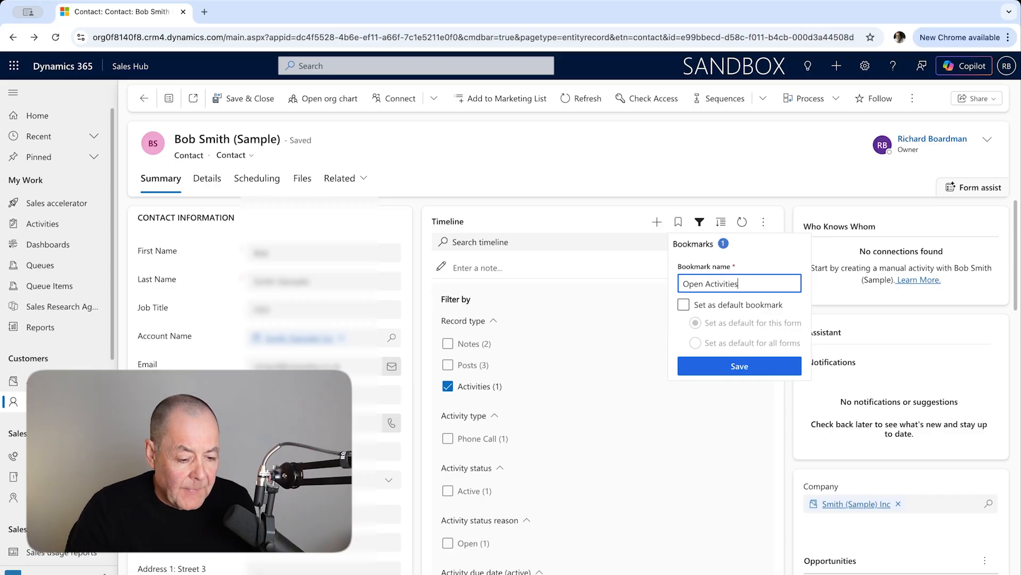
click(738, 367)
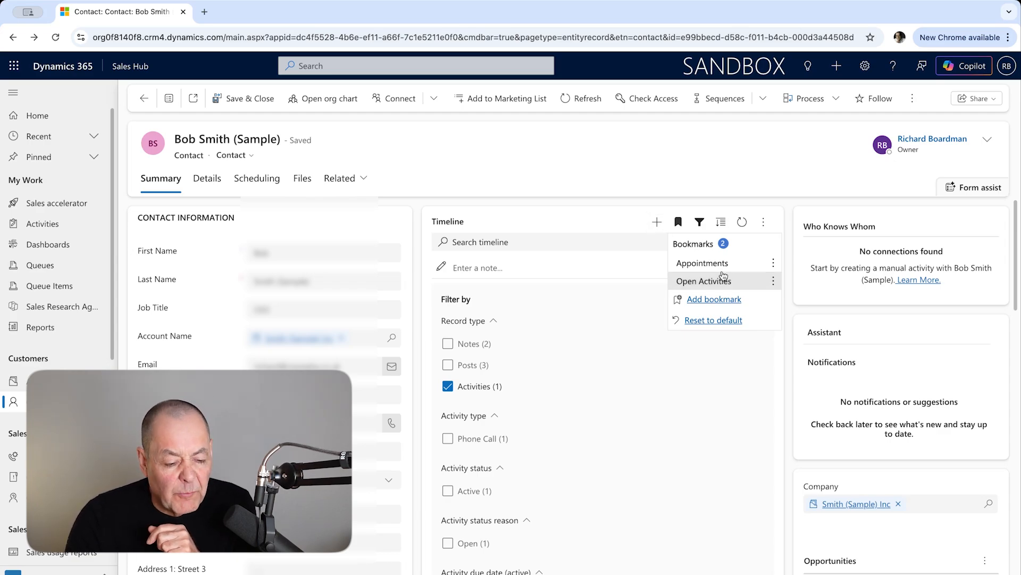
click(723, 377)
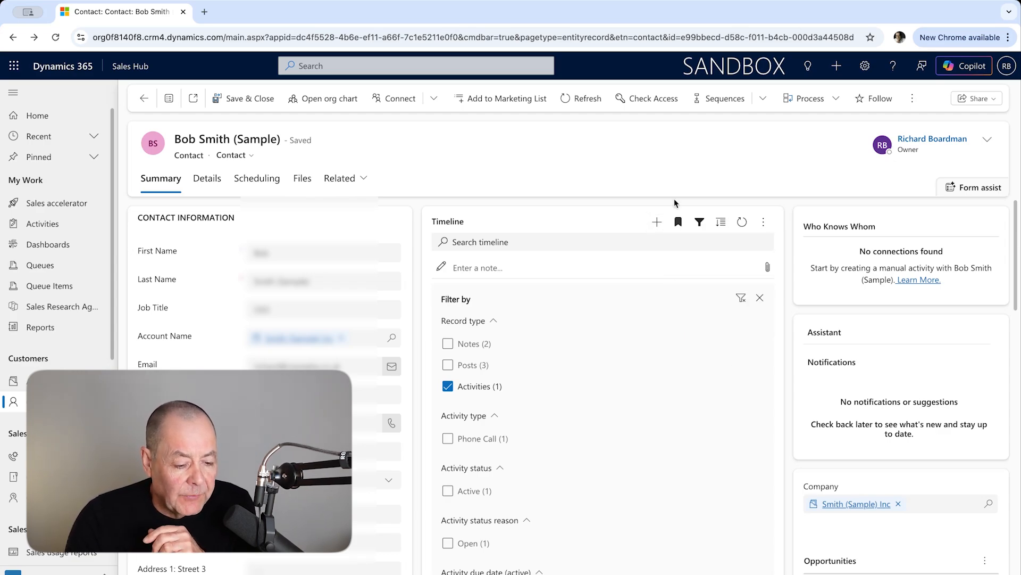
Clear all timeline filters and close the filter options
click(705, 228)
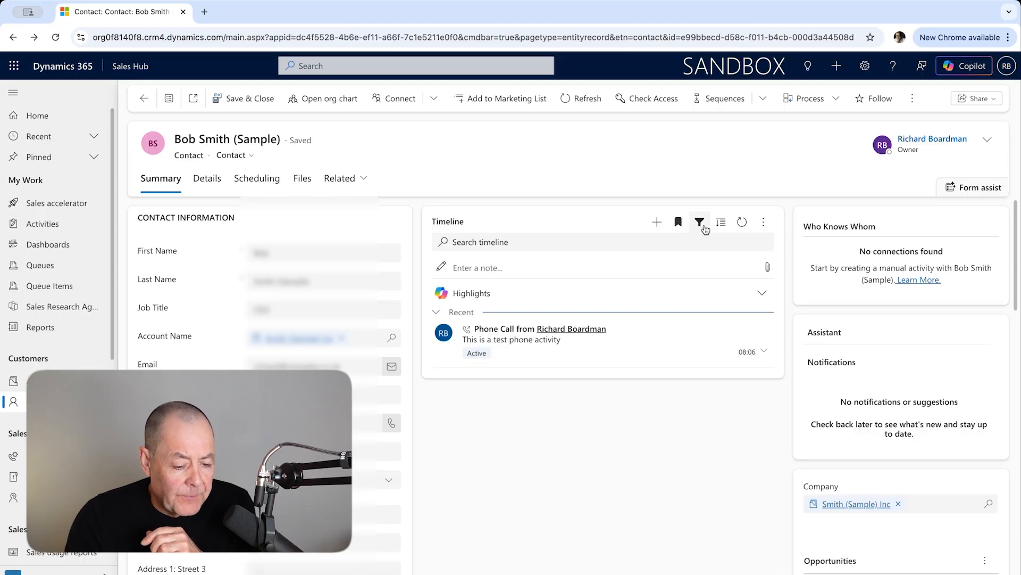
click(701, 226)
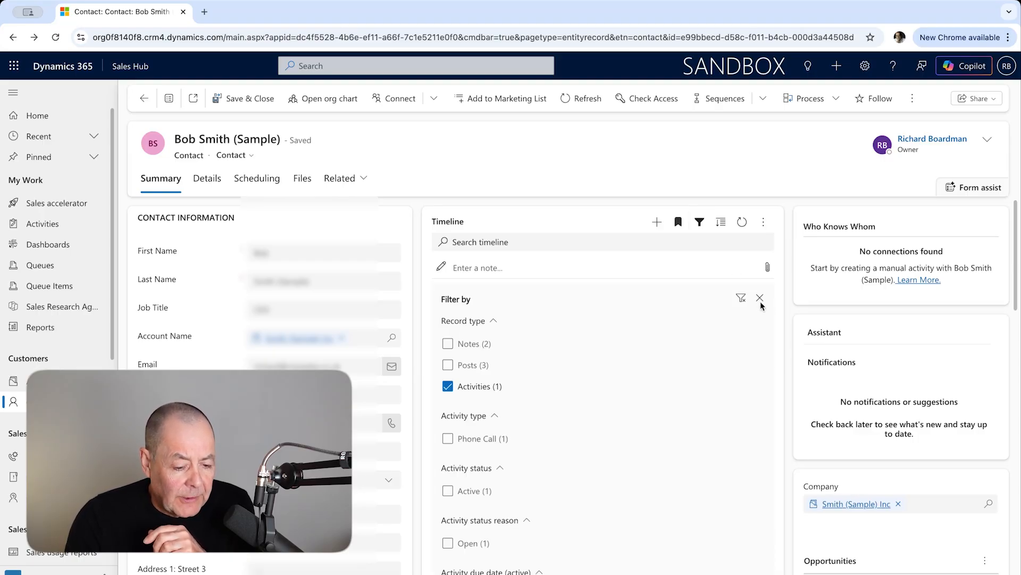
click(742, 301)
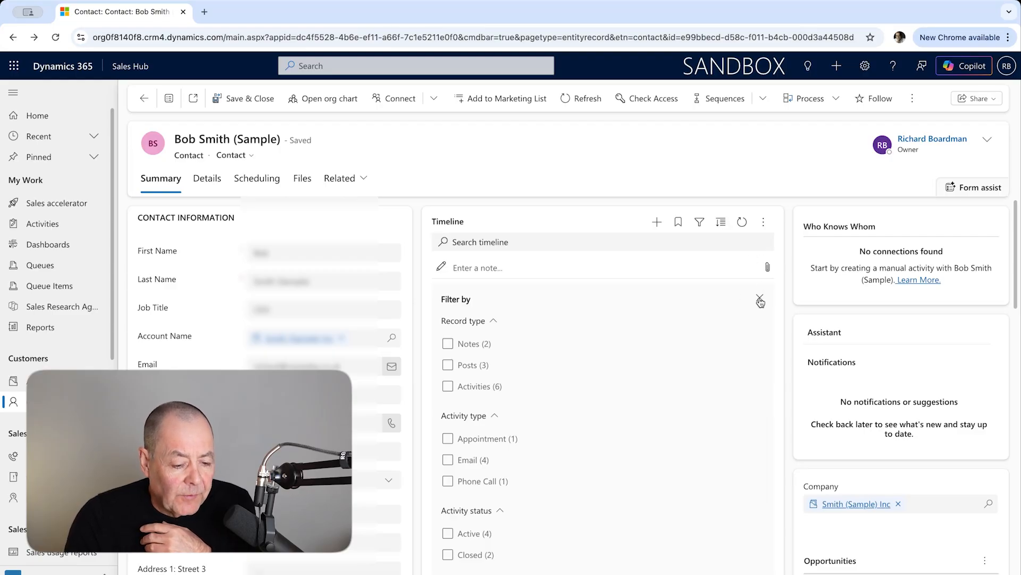
click(760, 299)
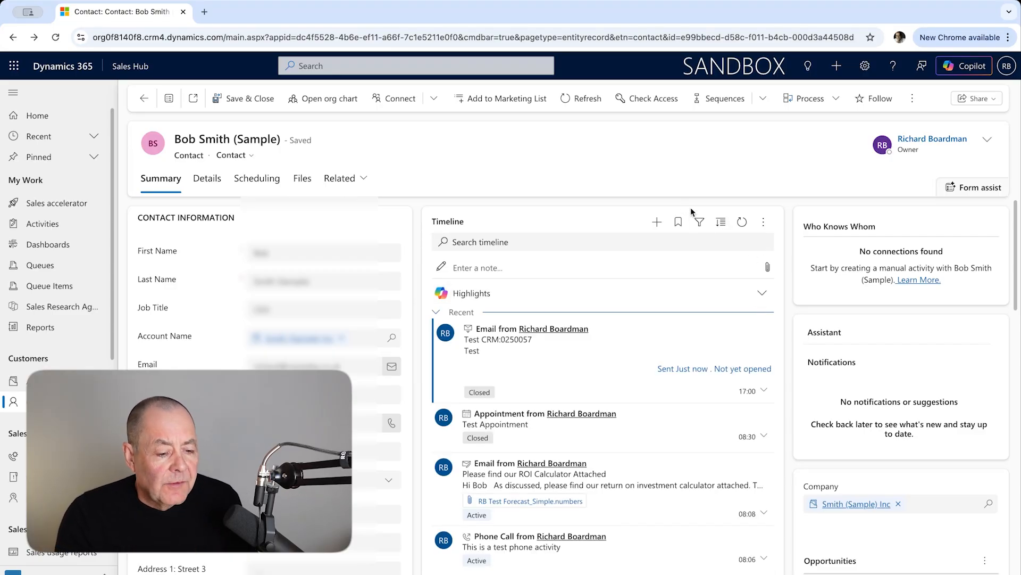
Expand all records in the contact's timeline
click(721, 223)
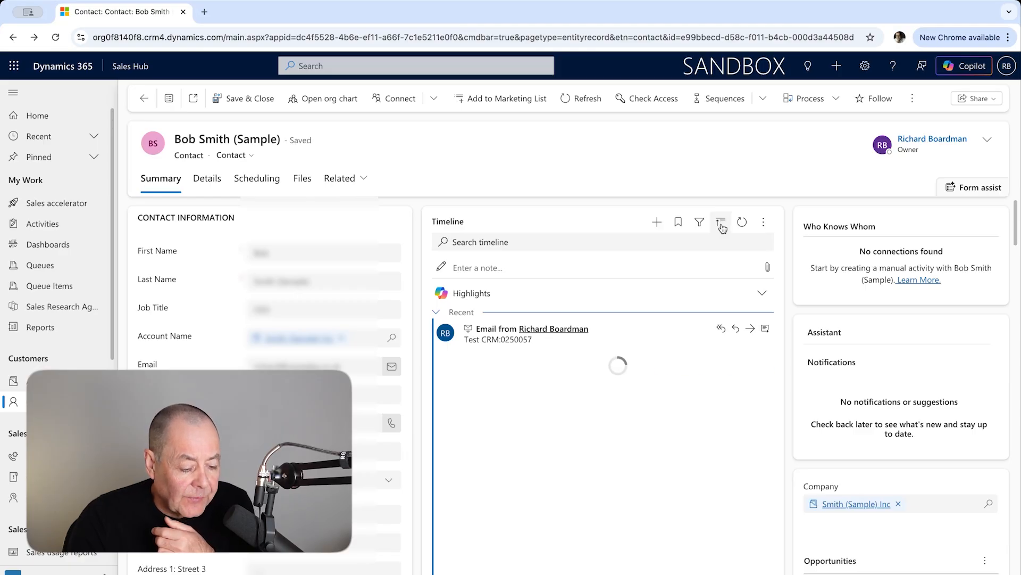
Review the expanded timeline records, then collapse all of them
scroll(726, 250, down, 3)
scroll(728, 264, down, 3)
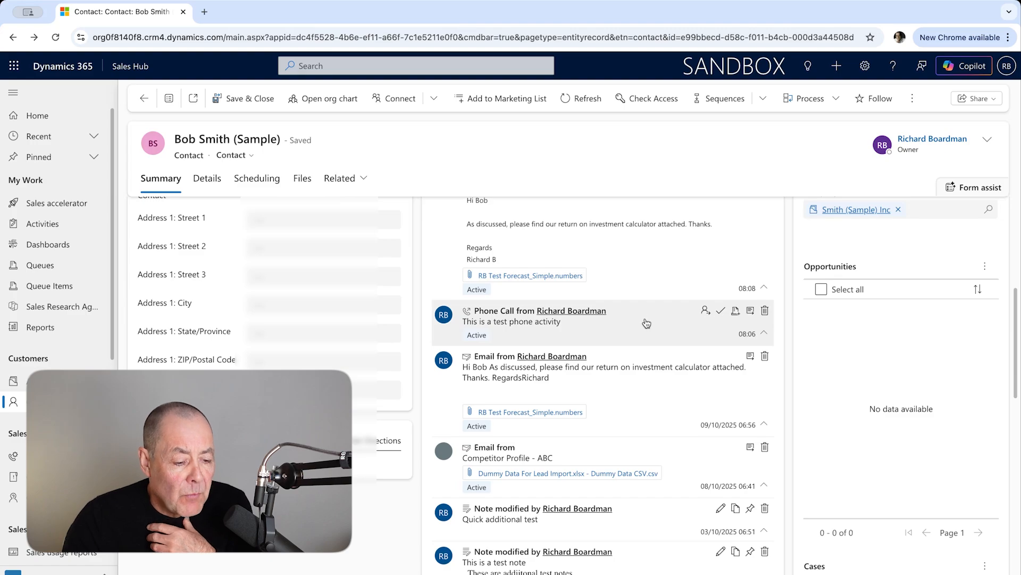
scroll(650, 323, up, 5)
scroll(655, 325, up, 1)
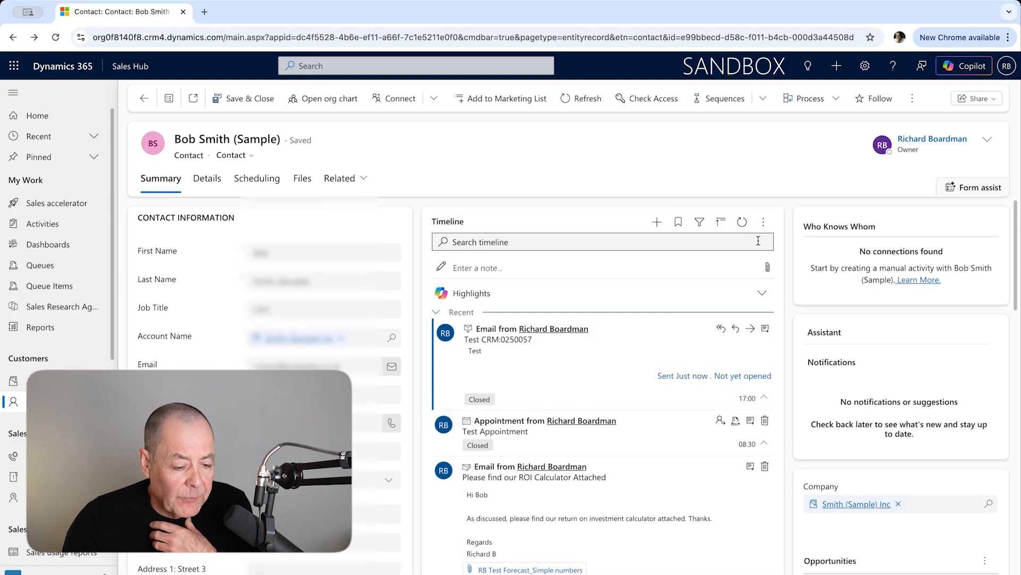
click(721, 226)
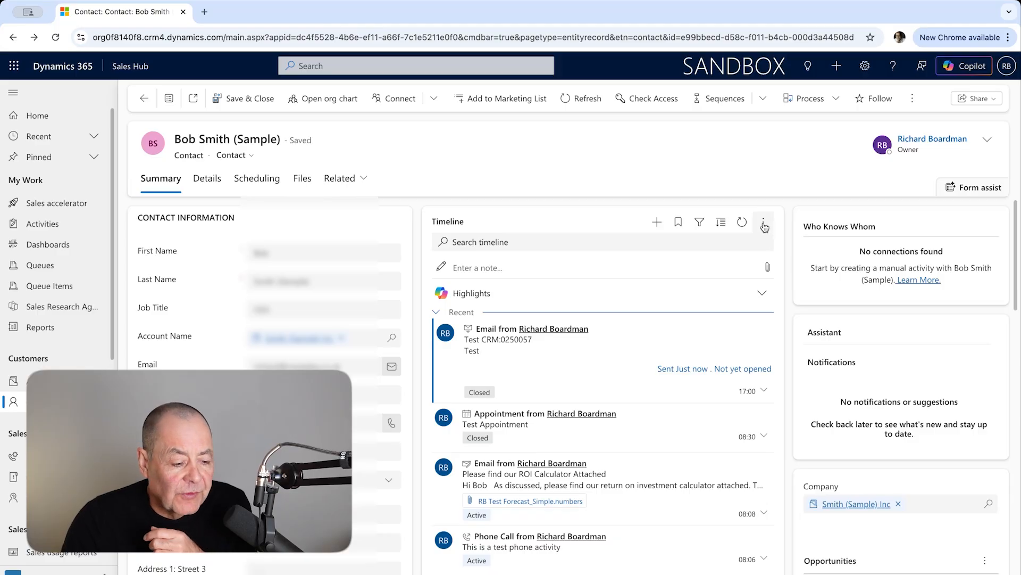
Change the timeline's personal display layout to Roomy and look through the records in that layout
click(764, 226)
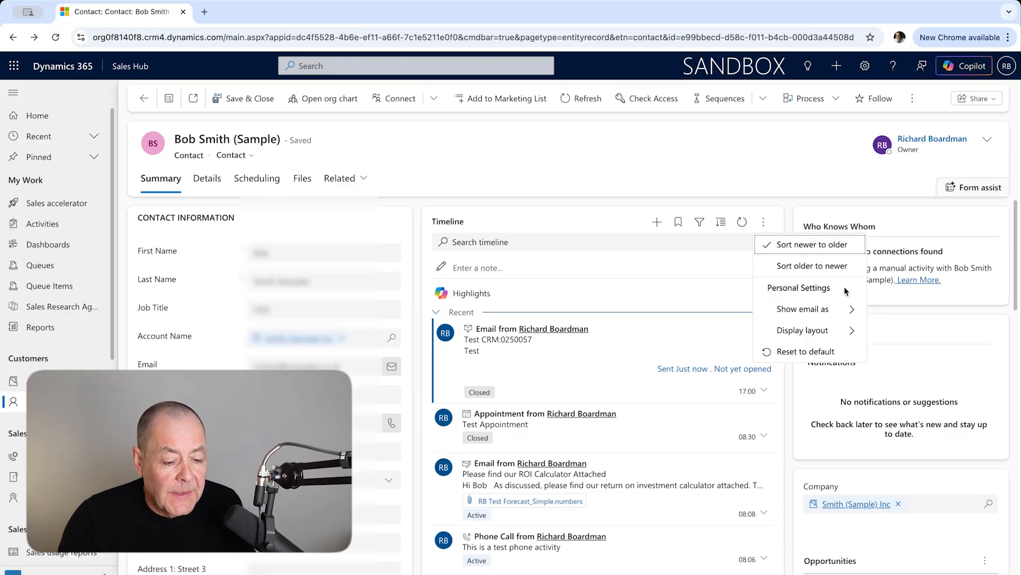
mouse_move(848, 313)
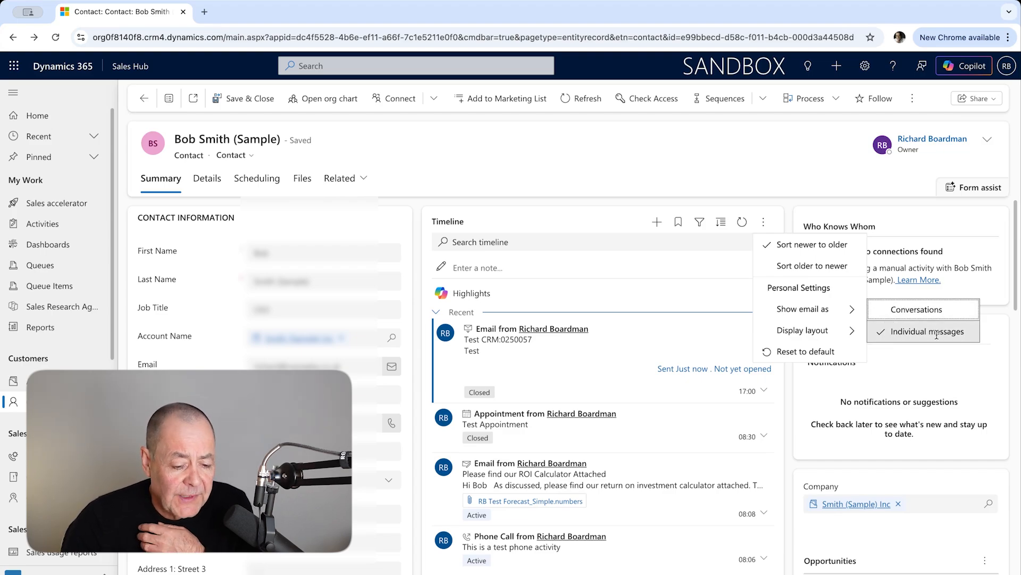
mouse_move(852, 336)
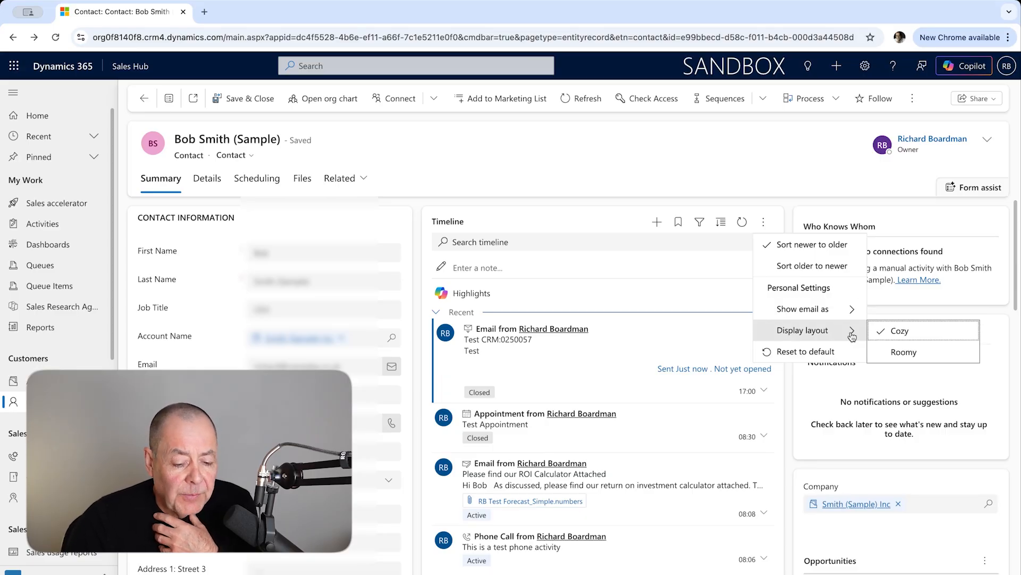
click(906, 352)
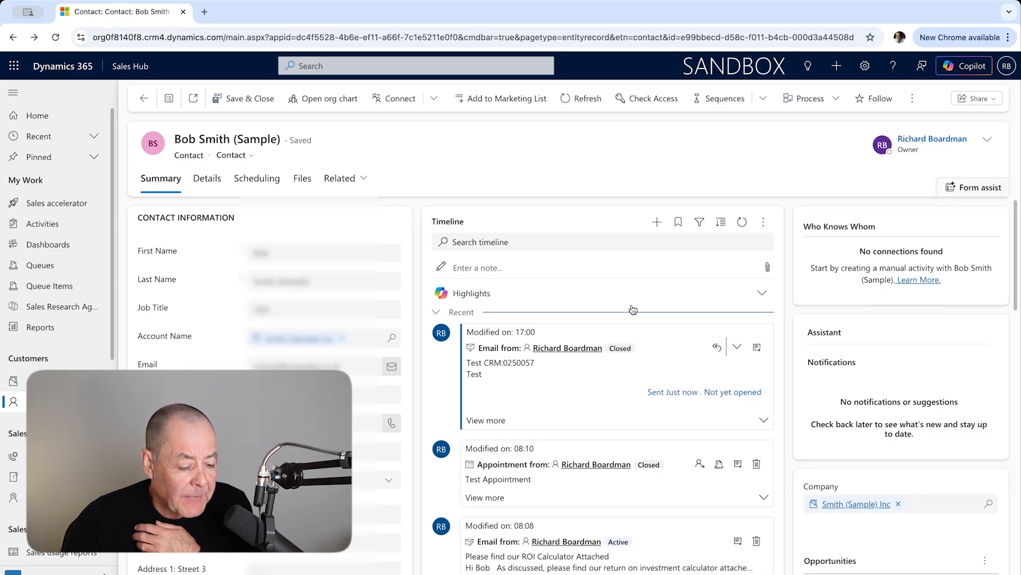
scroll(632, 309, down, 6)
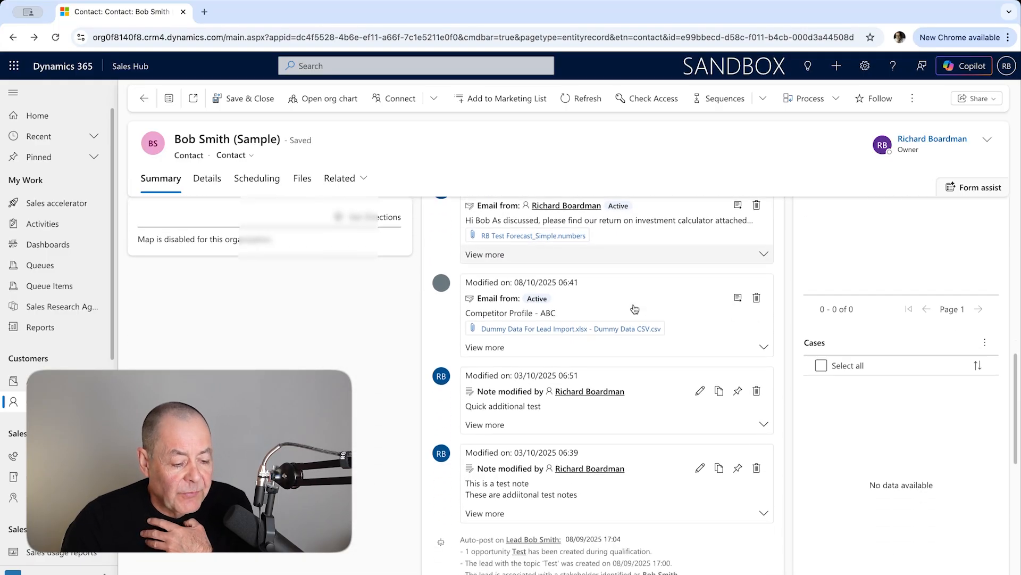
scroll(635, 308, down, 2)
scroll(634, 309, up, 4)
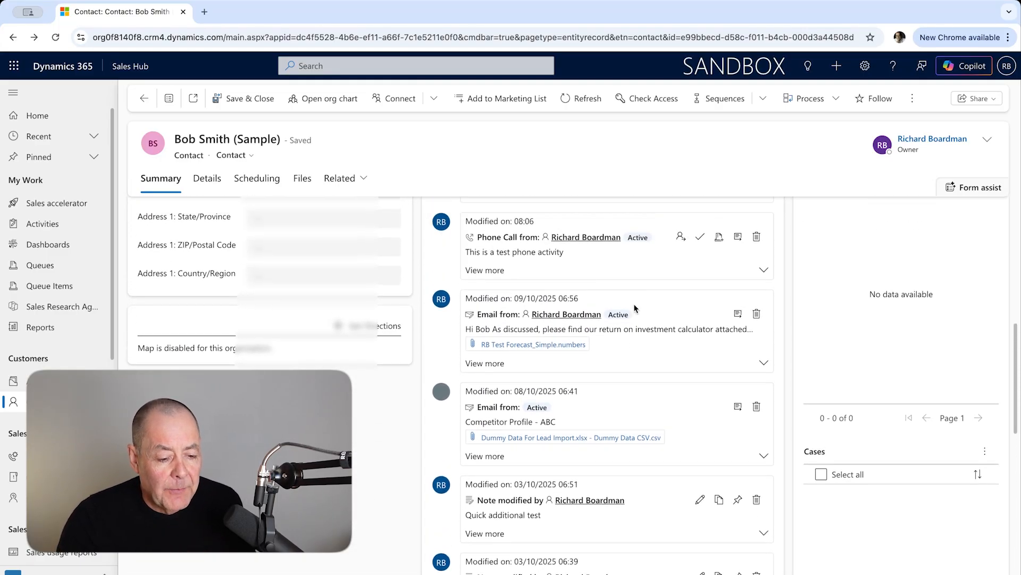
scroll(634, 303, up, 5)
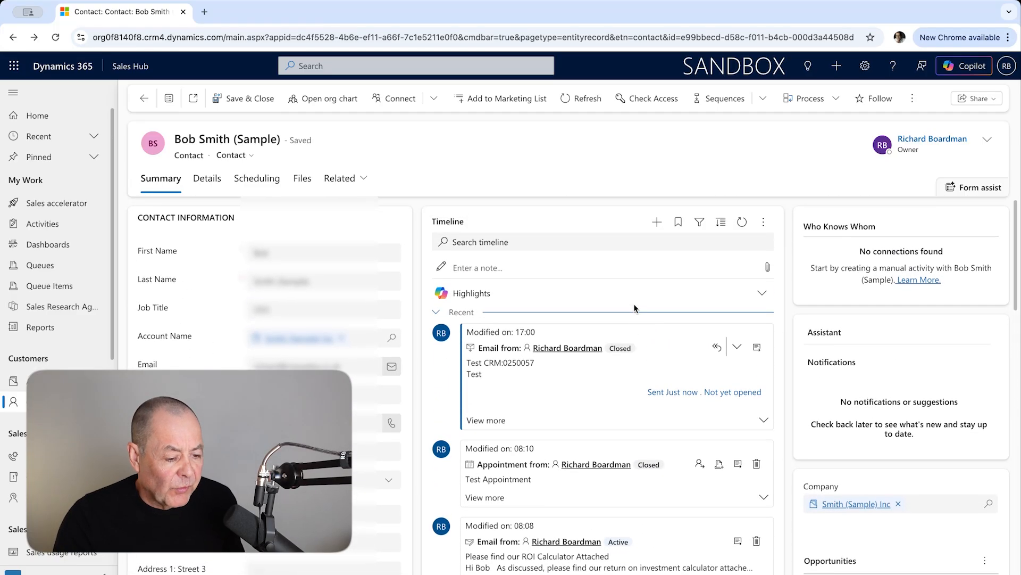
Set the timeline's display layout back to Cozy
click(764, 223)
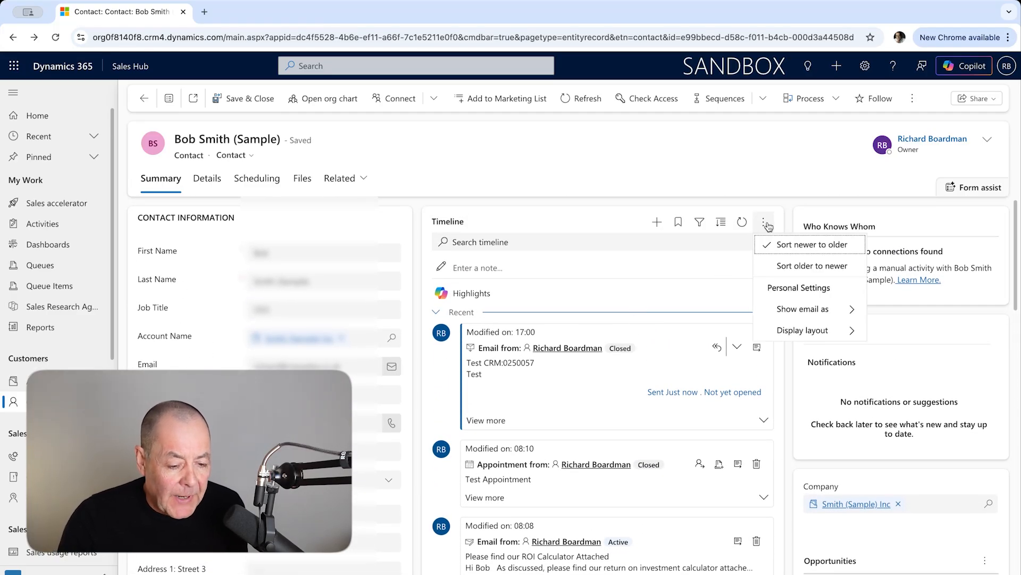
click(843, 332)
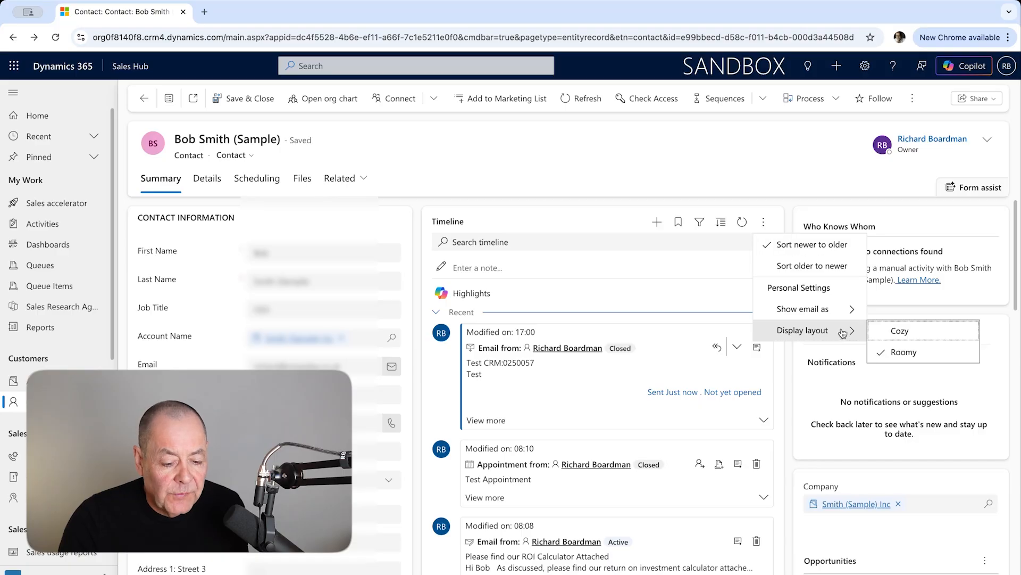
click(906, 333)
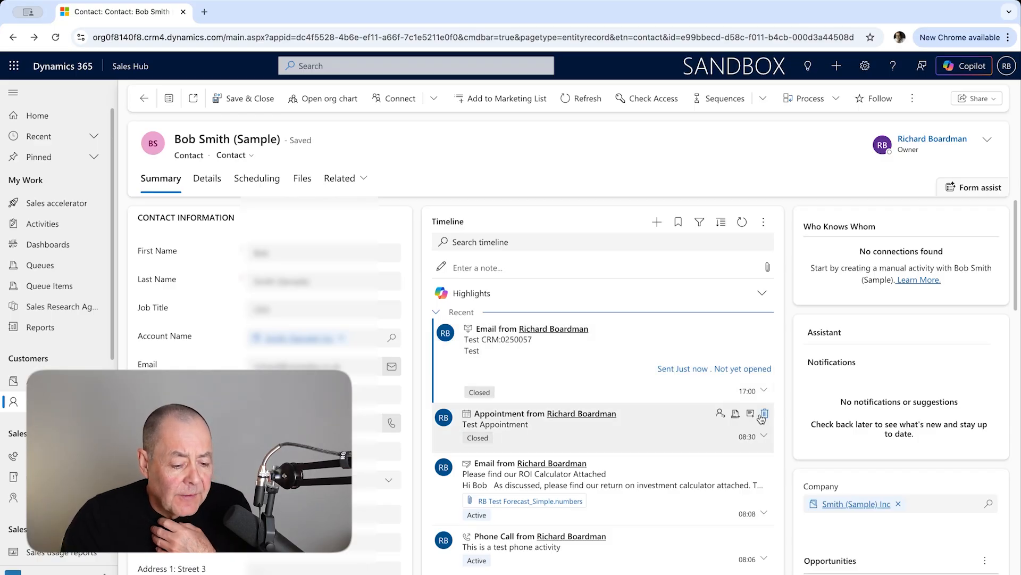
Expand the first four timeline records individually: the test email, the Test Appointment, the ROI calculator email and the phone call
click(765, 392)
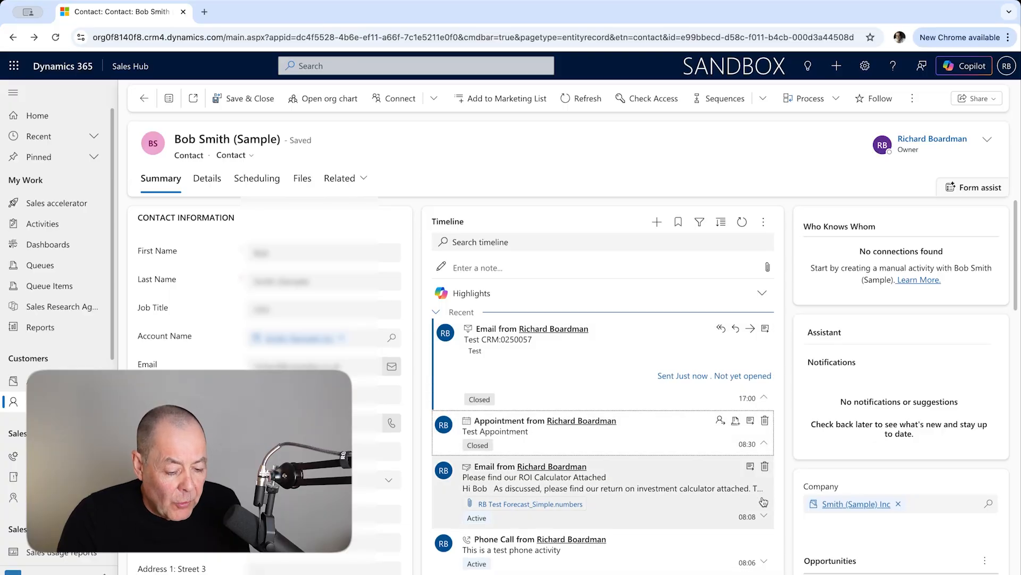
click(764, 516)
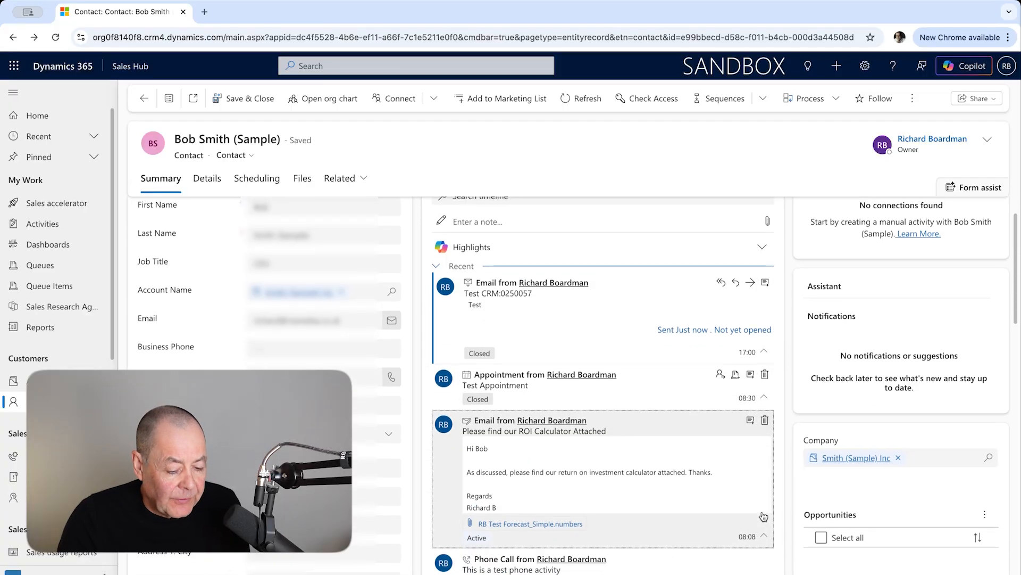
scroll(761, 506, down, 3)
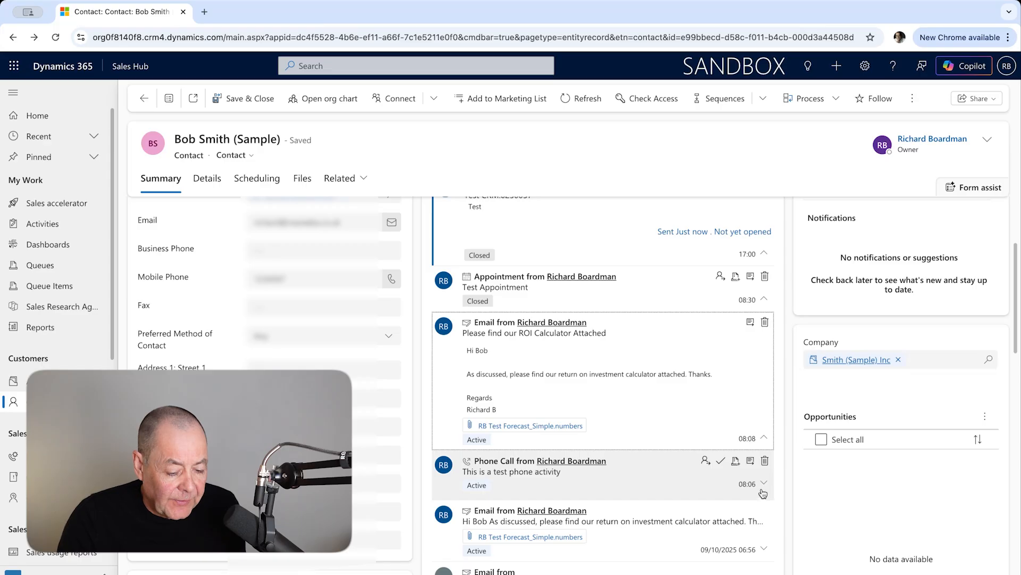
click(765, 485)
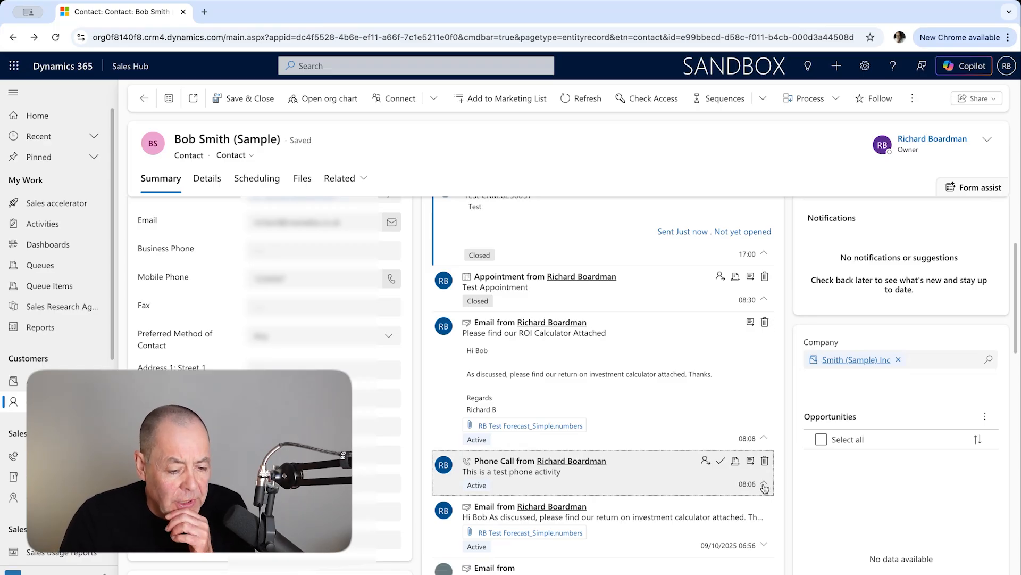
scroll(695, 385, up, 2)
scroll(694, 385, up, 2)
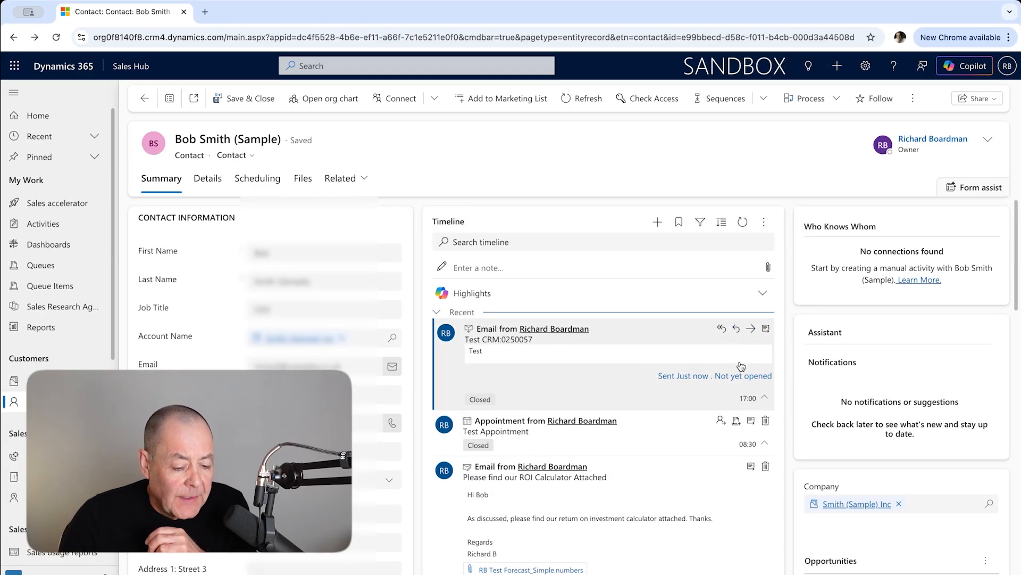
Examine the quick actions offered on the timeline's appointment, email, phone call and note records
scroll(742, 373, down, 1)
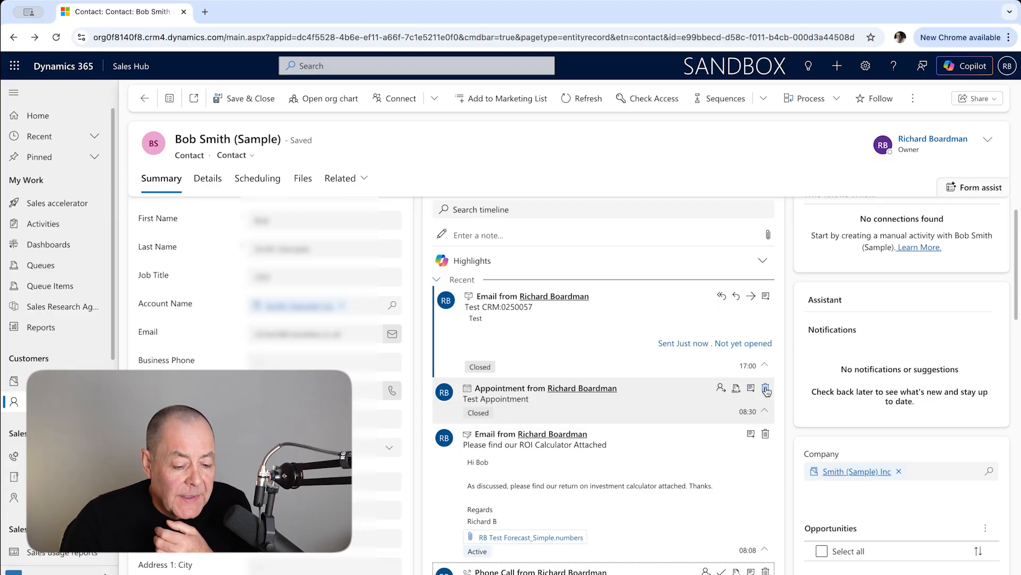
scroll(760, 392, down, 3)
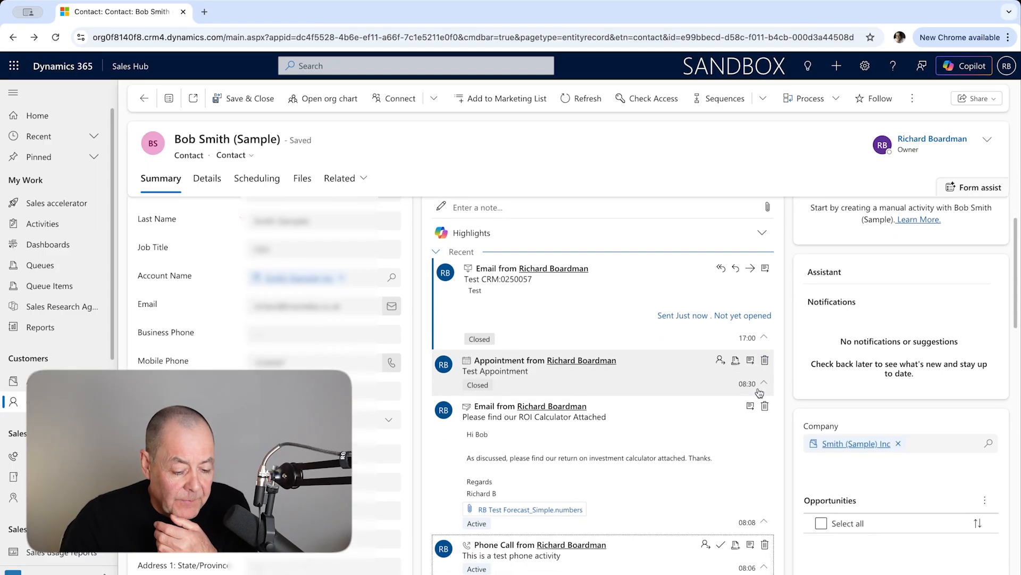
scroll(760, 393, down, 1)
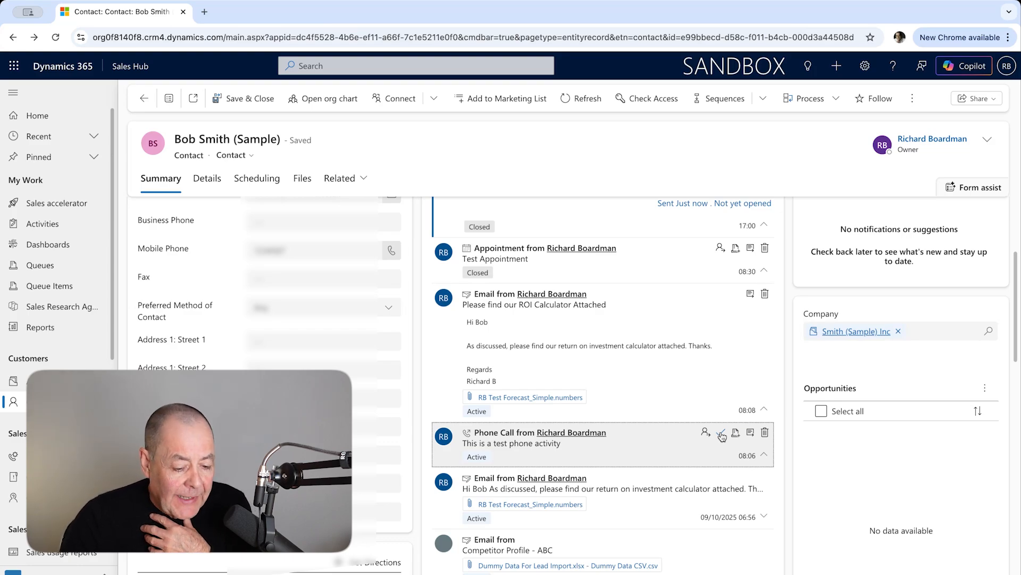
scroll(721, 436, down, 1)
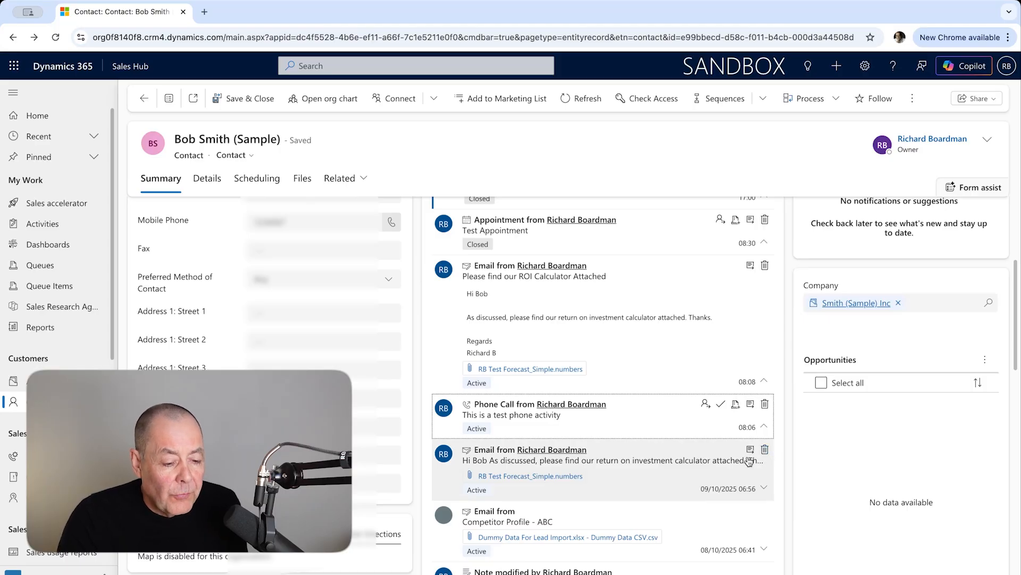
scroll(749, 461, down, 1)
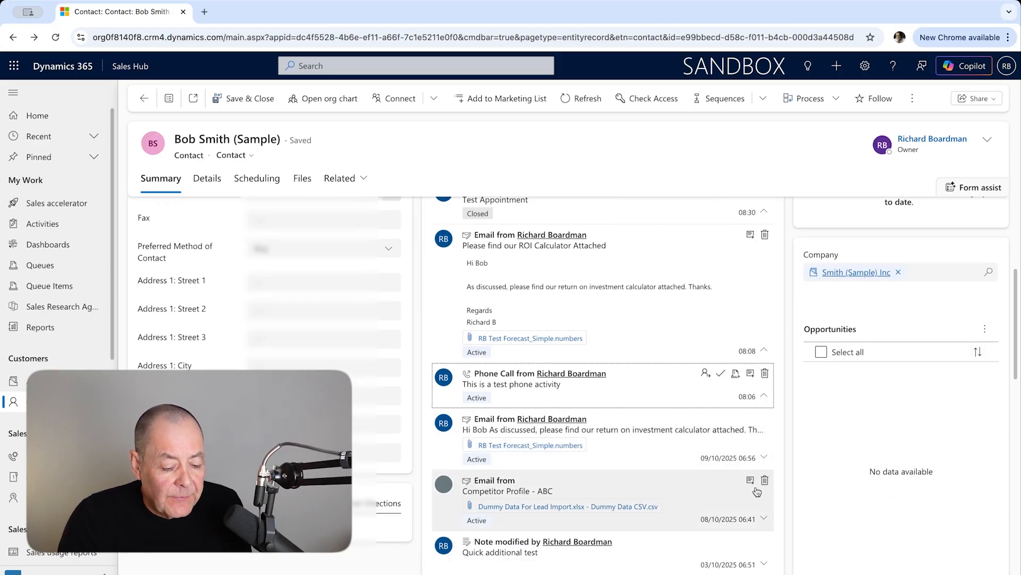
scroll(754, 490, down, 1)
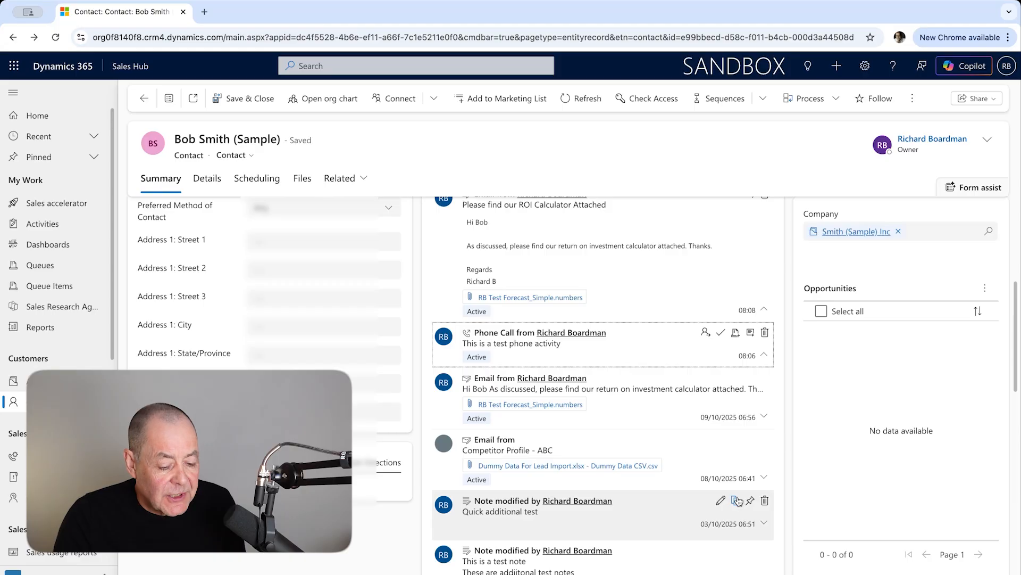
scroll(736, 500, up, 2)
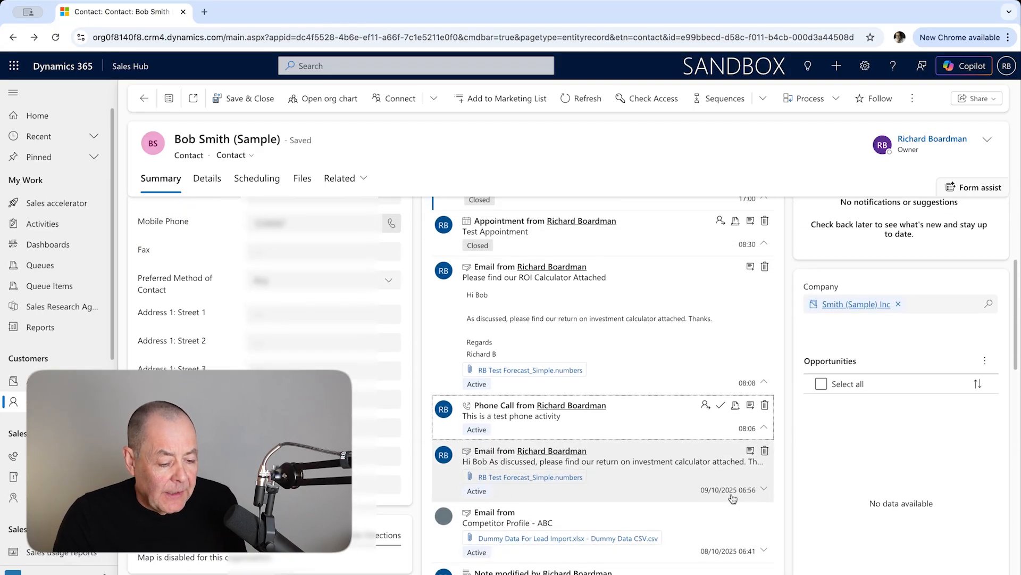
scroll(734, 501, down, 3)
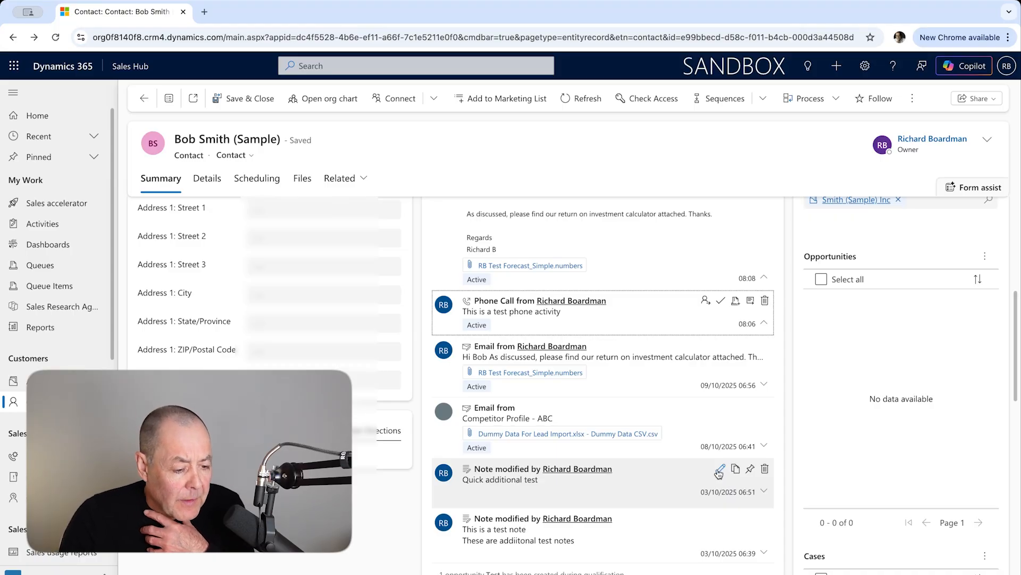
Compare the status labels on the timeline's email, appointment and phone call records
scroll(609, 383, up, 5)
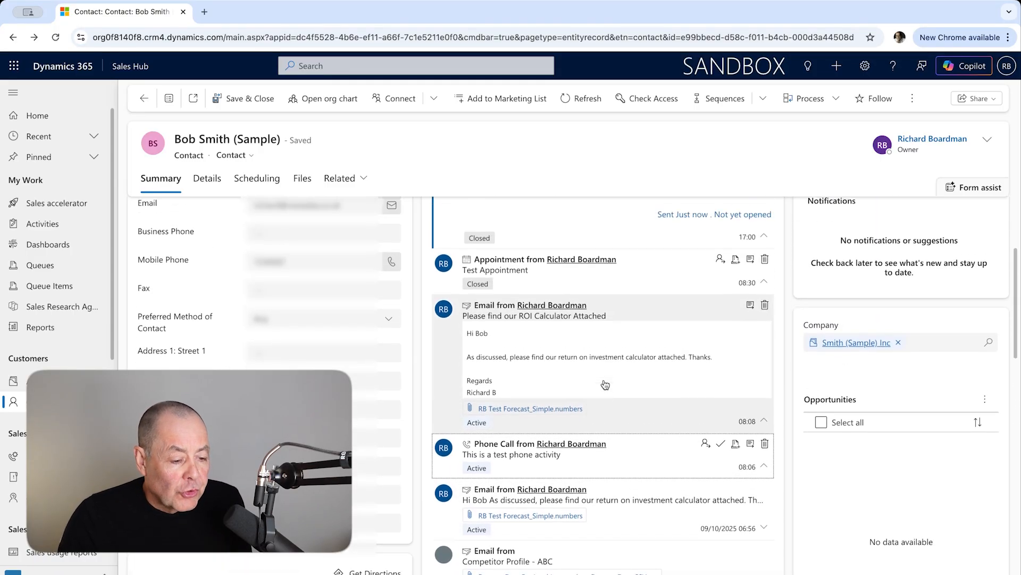
scroll(606, 384, up, 2)
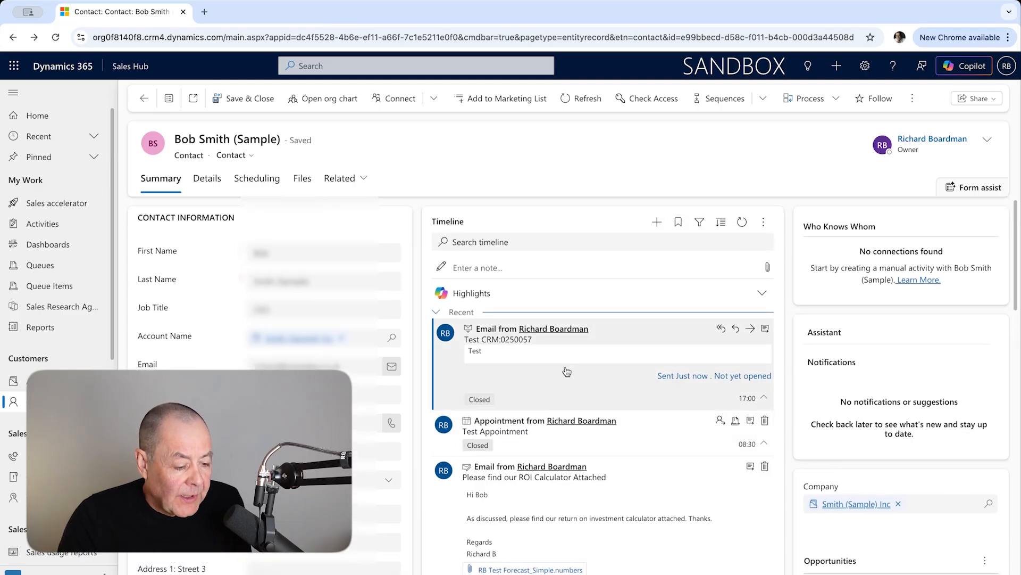
scroll(566, 371, down, 1)
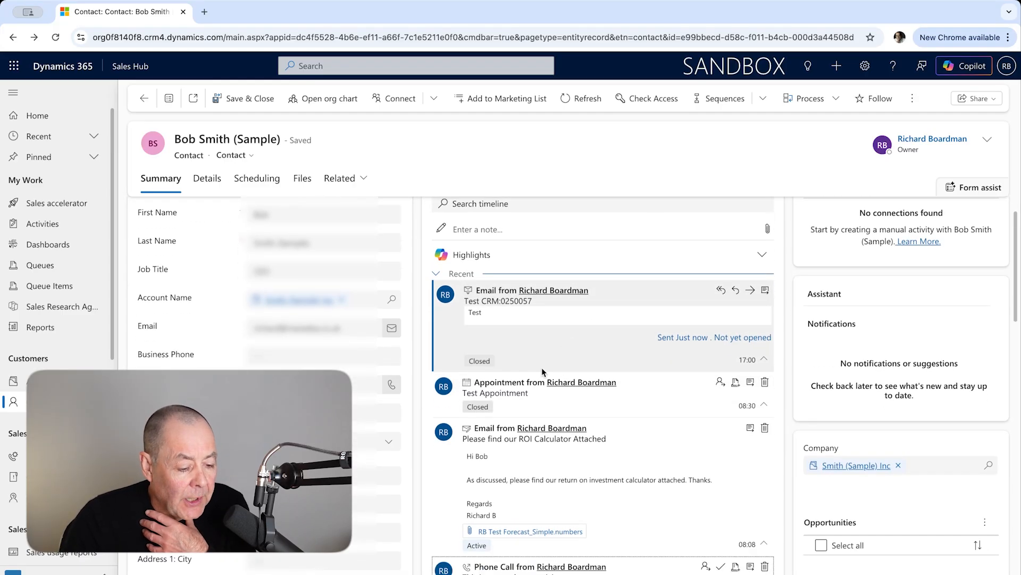
scroll(491, 391, down, 3)
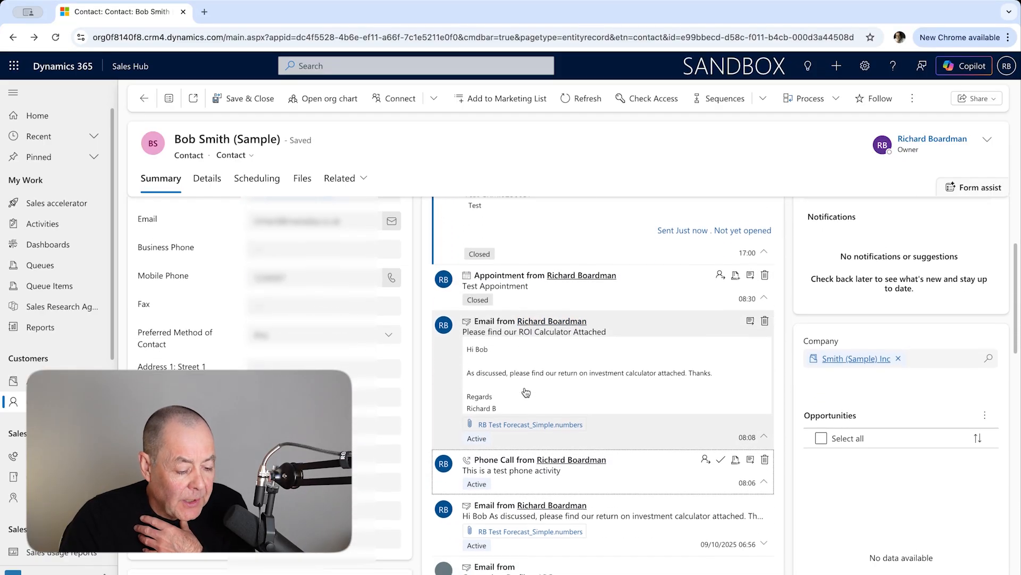
scroll(523, 436, down, 3)
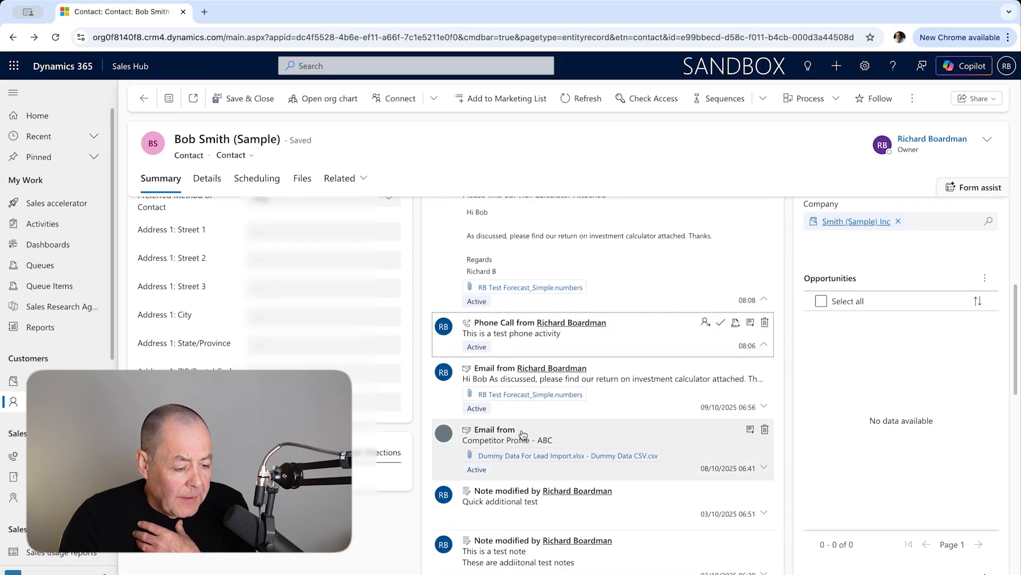
scroll(495, 340, up, 1)
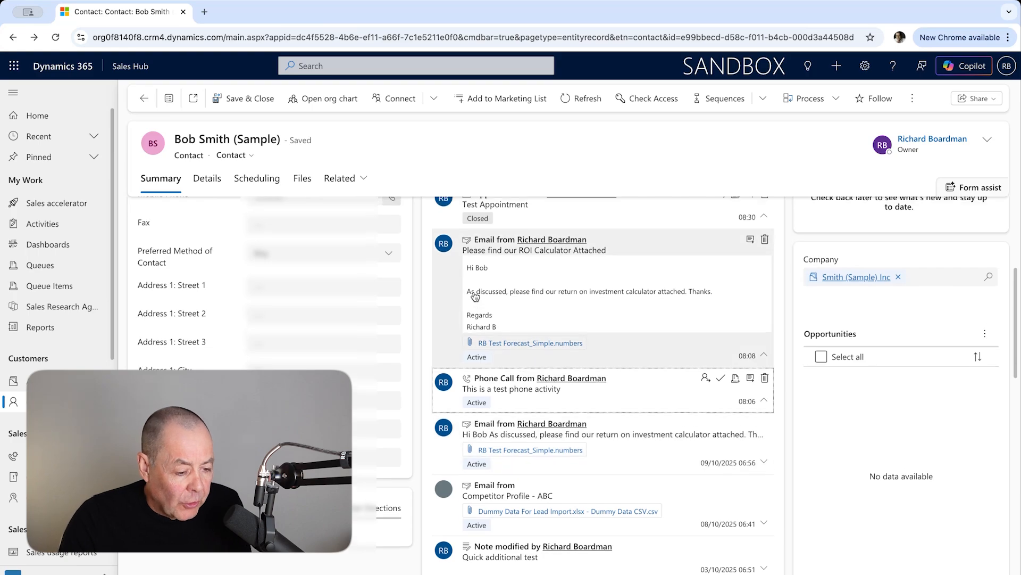
scroll(475, 296, up, 1)
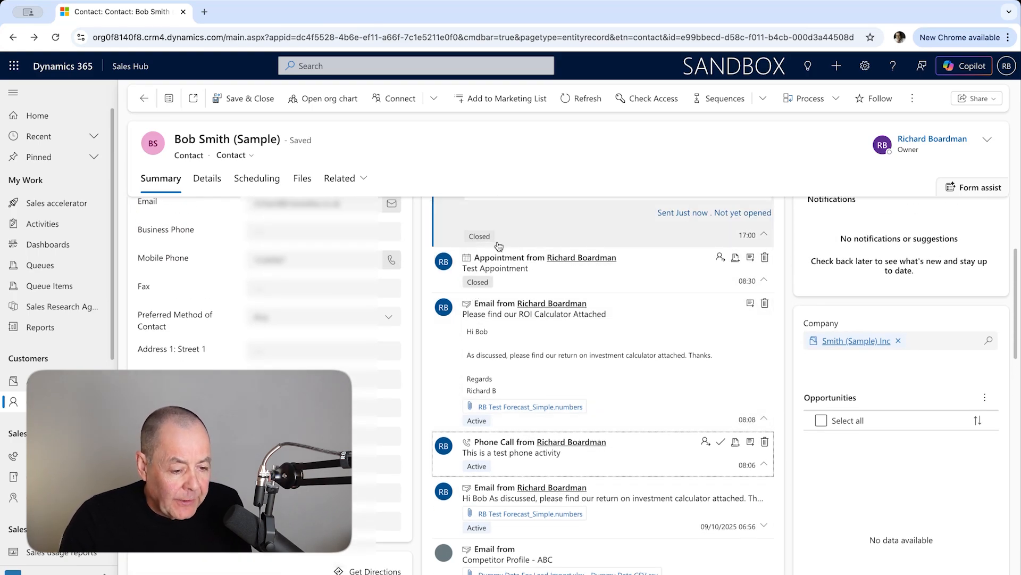
scroll(500, 250, up, 1)
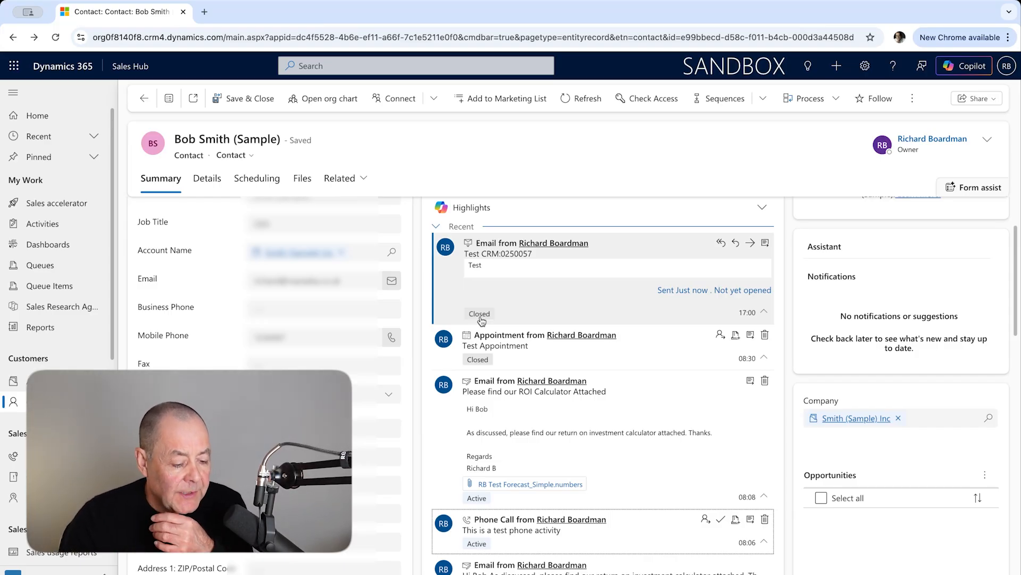
scroll(500, 440, down, 1)
scroll(500, 439, down, 1)
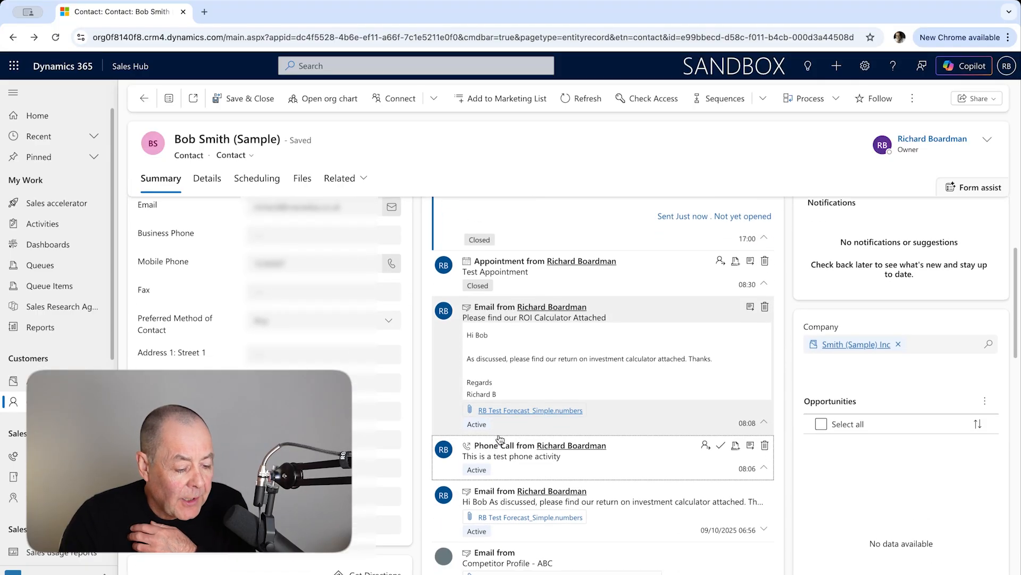
Review the status labels and available quick actions on the email, appointment, phone call and note records throughout the timeline
scroll(482, 435, down, 1)
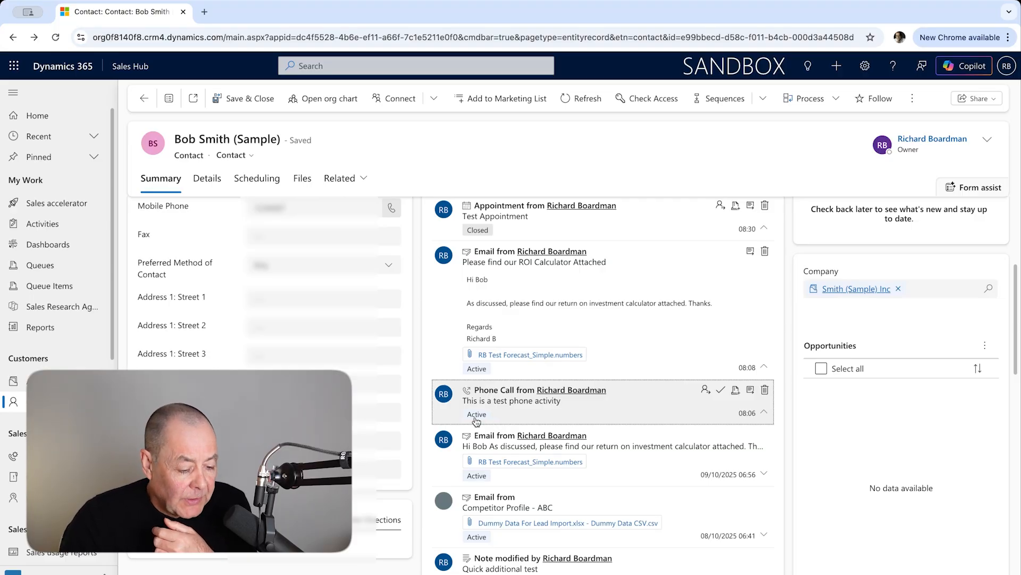
scroll(476, 421, down, 1)
scroll(476, 422, down, 2)
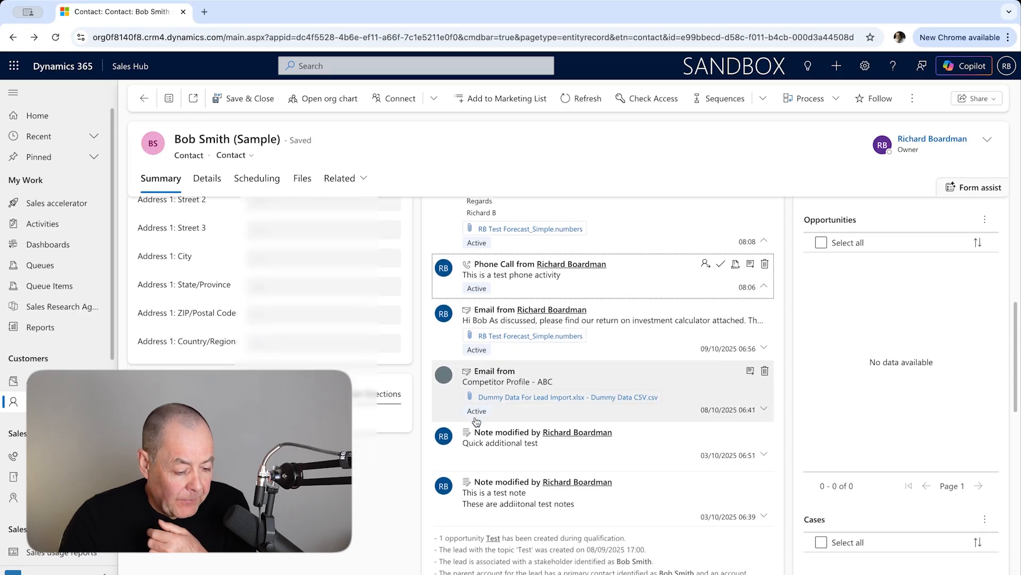
scroll(476, 422, up, 3)
scroll(476, 422, up, 2)
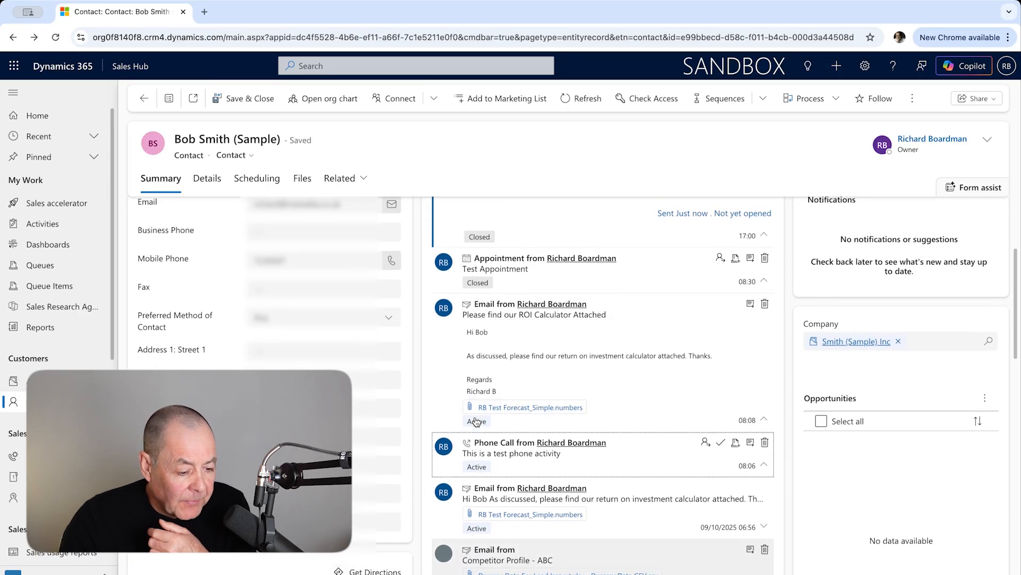
scroll(476, 422, up, 2)
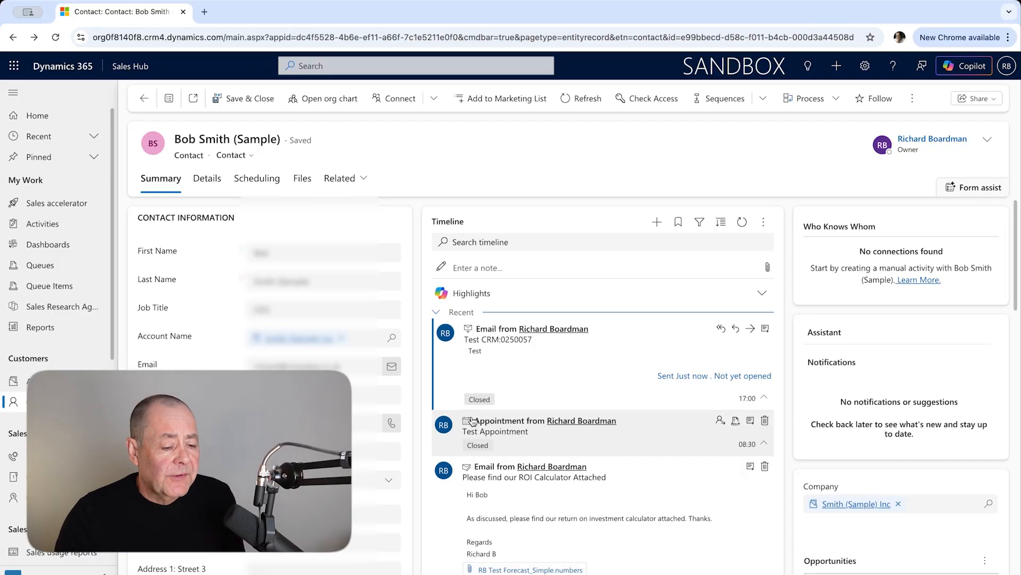
scroll(751, 327, down, 3)
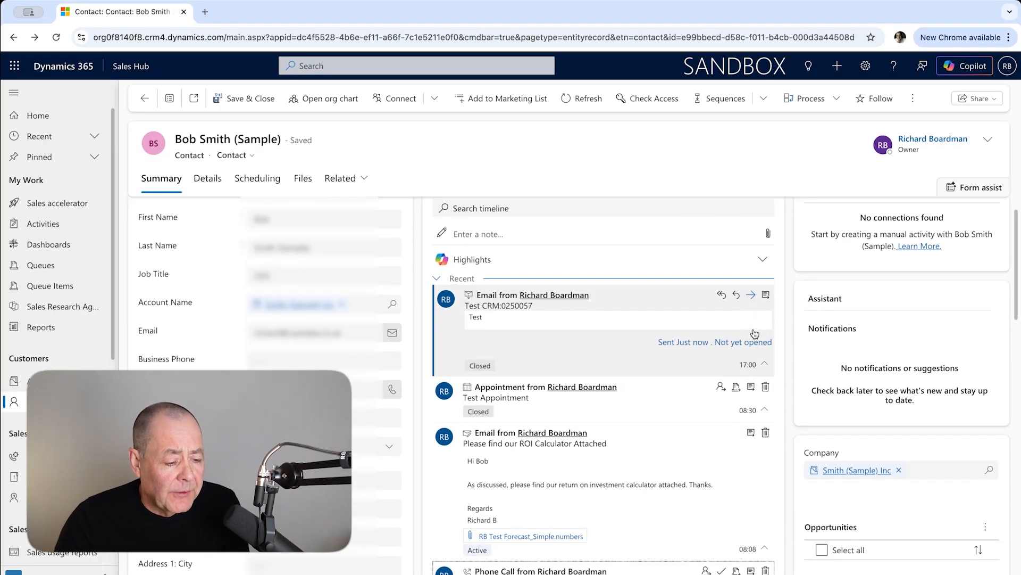
scroll(749, 323, down, 6)
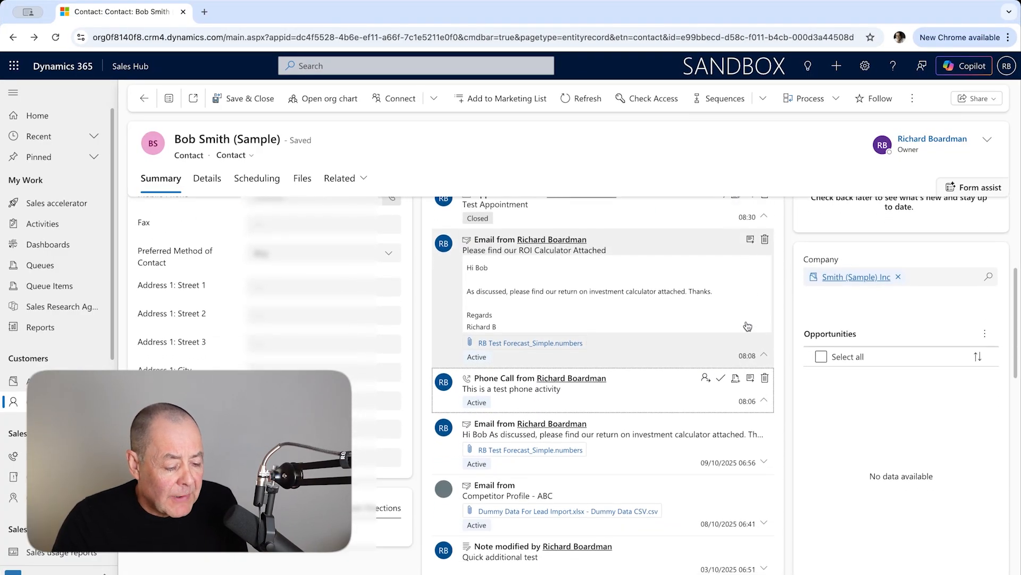
scroll(748, 325, down, 2)
scroll(748, 326, up, 10)
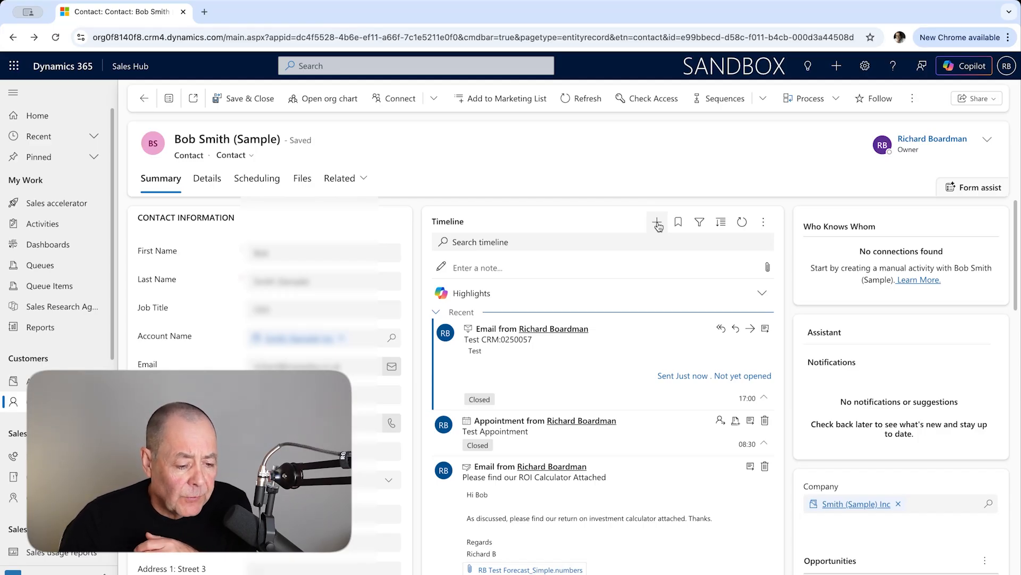
Start a new appointment from the timeline with the subject "Test" and the start date 11/02/2026
click(657, 223)
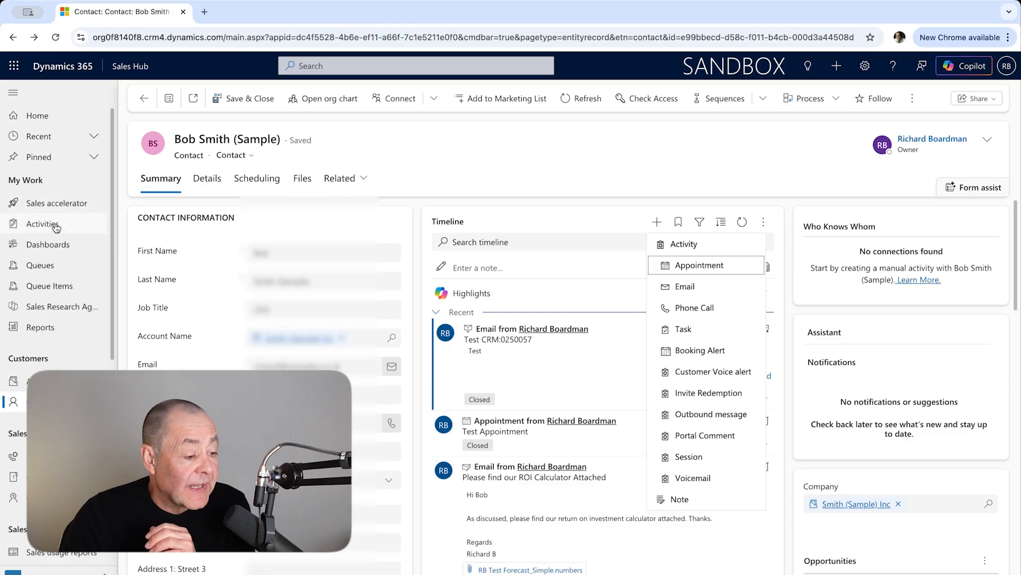
click(720, 270)
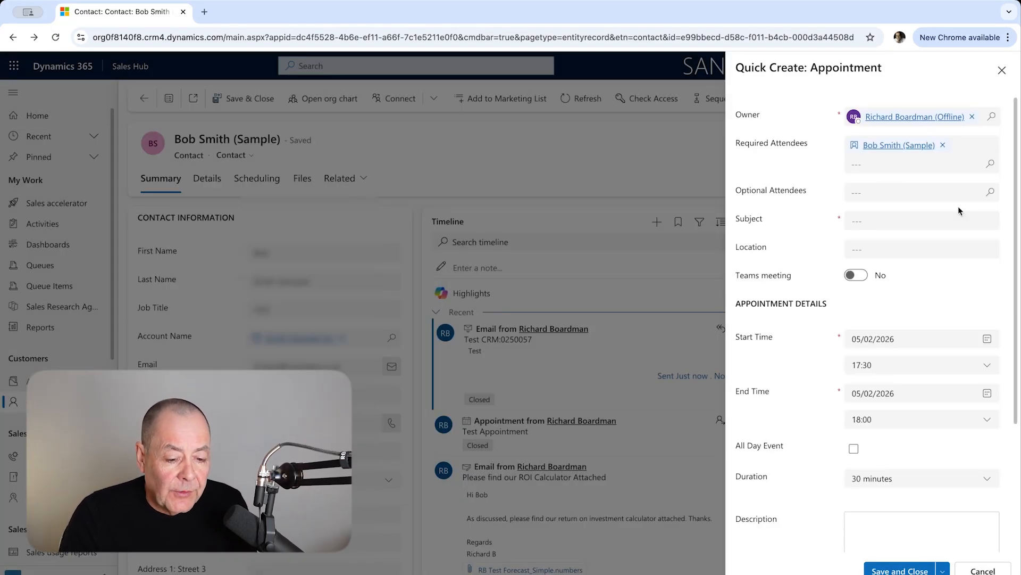
click(870, 220)
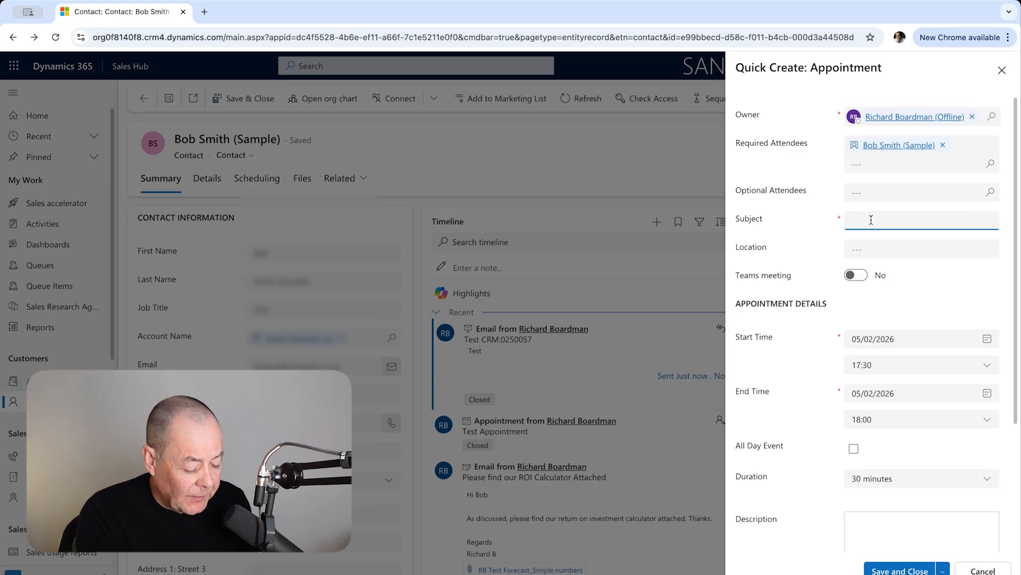
text(Test)
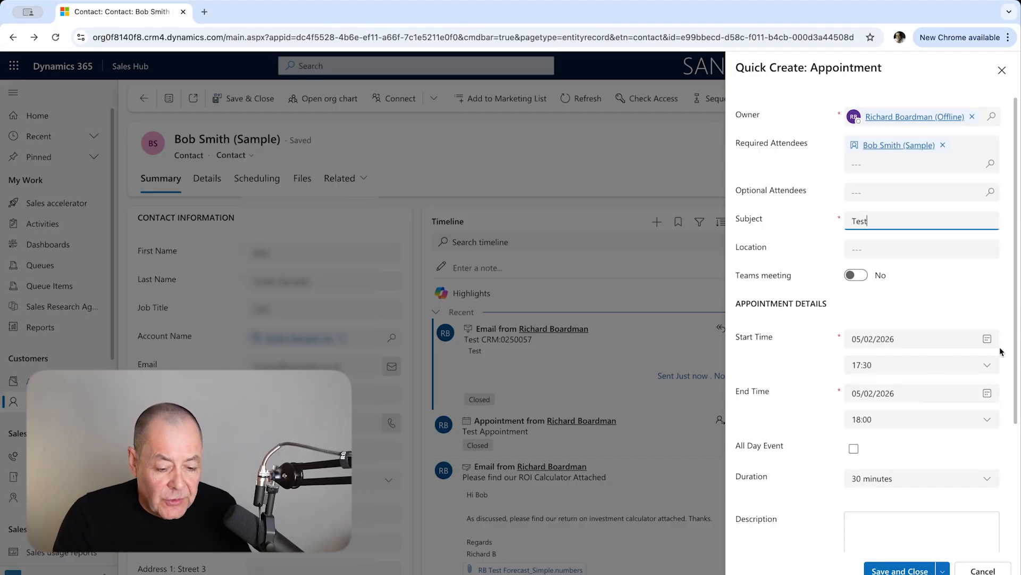
click(988, 338)
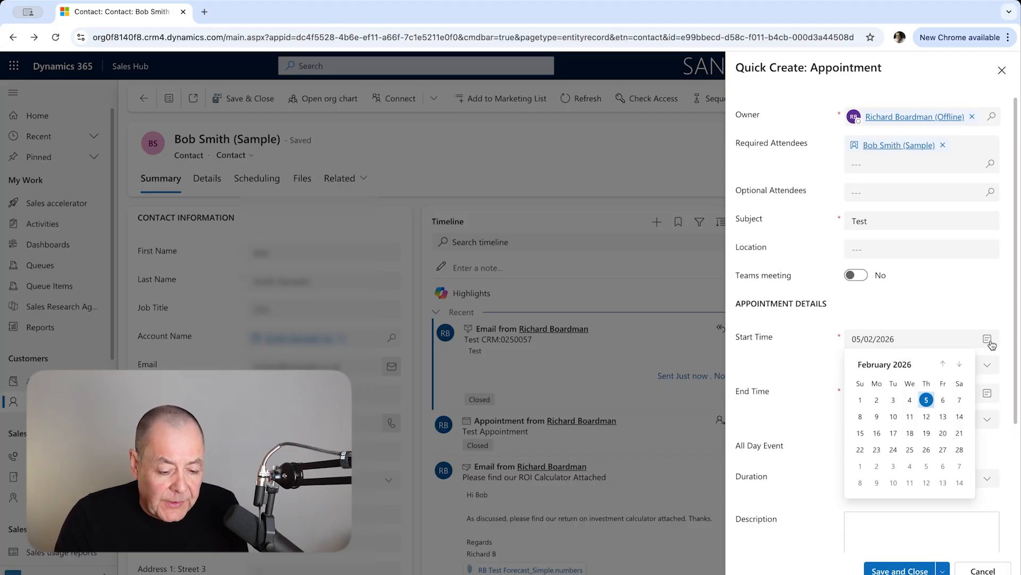
click(910, 416)
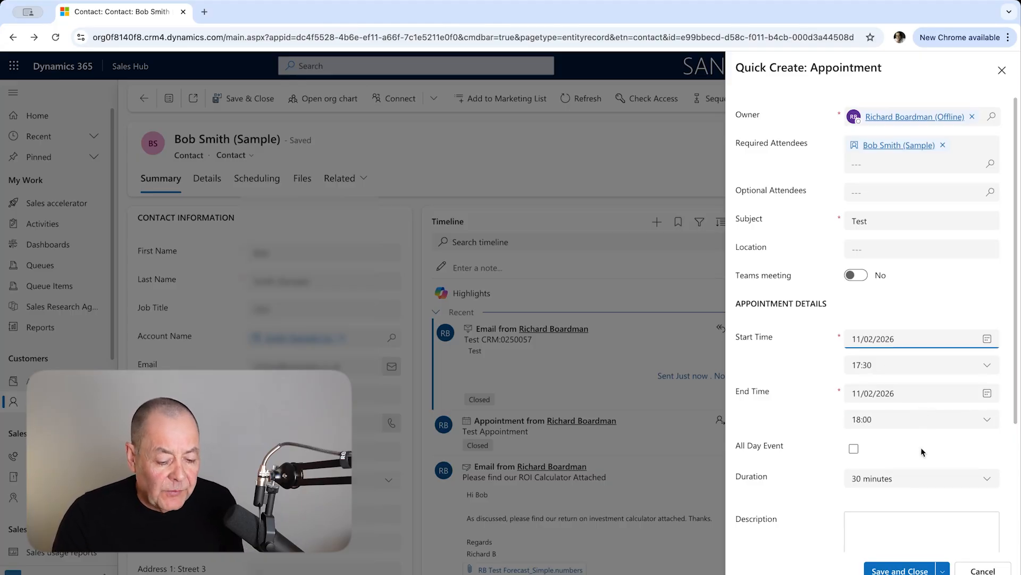
Enter "This is a test" as the appointment's description, then save and close the appointment
scroll(922, 451, down, 1)
click(893, 490)
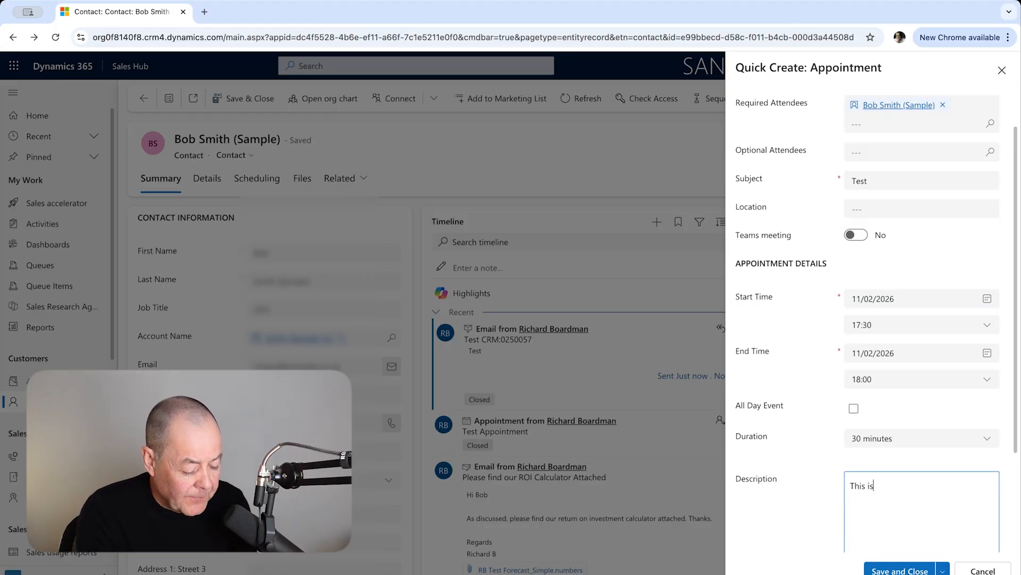
text(This is a test)
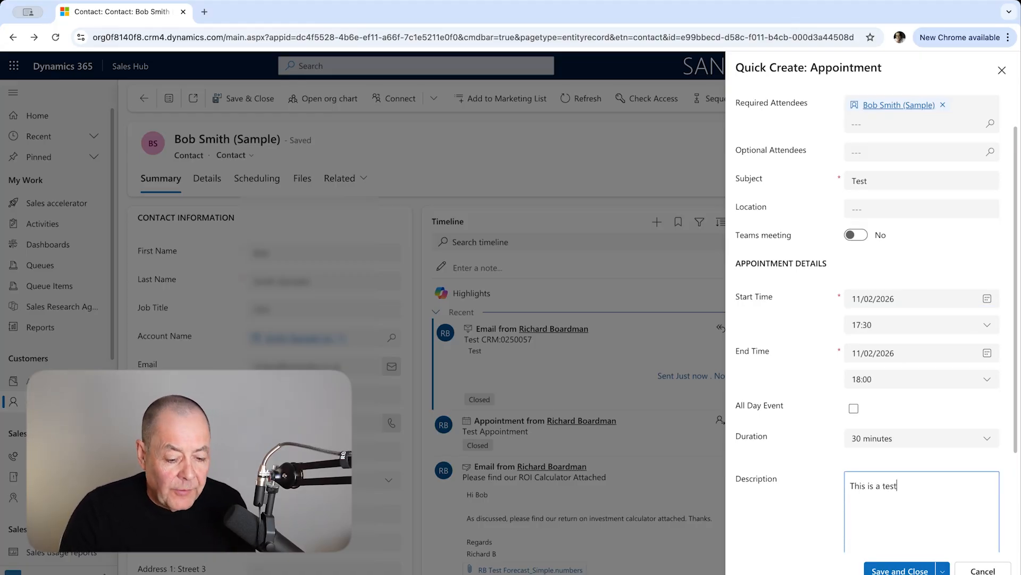
scroll(851, 233, up, 1)
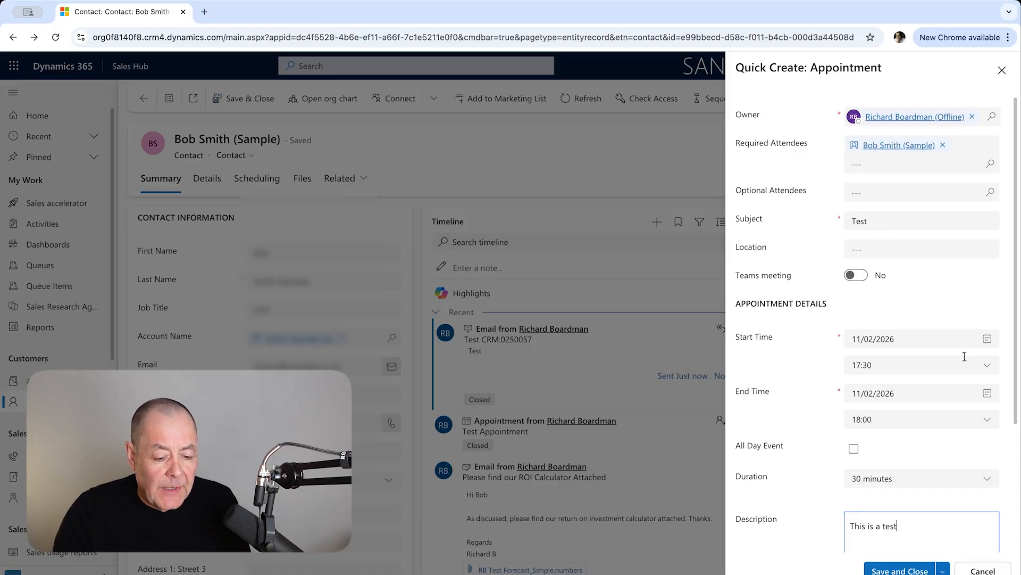
scroll(965, 372, down, 3)
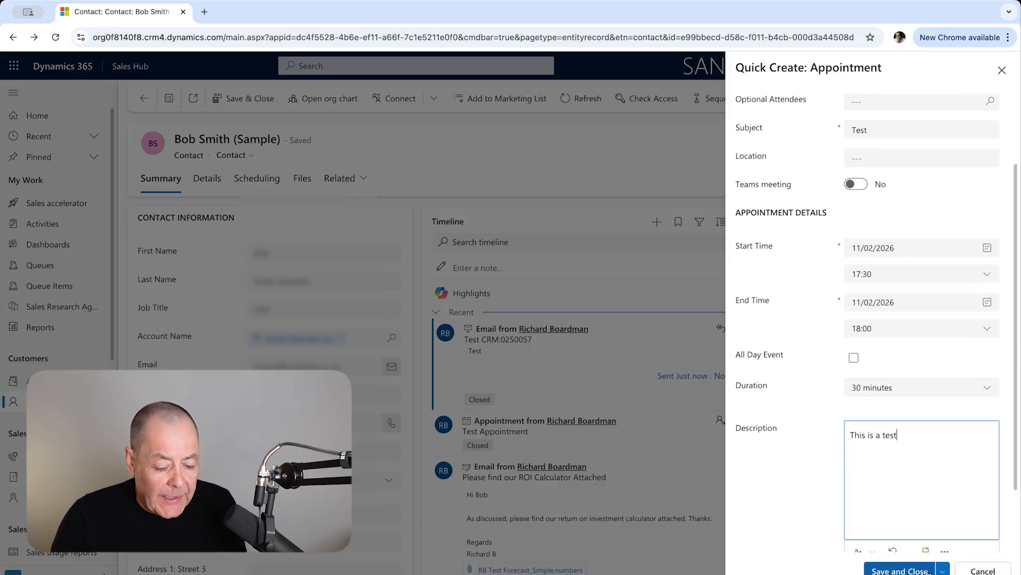
click(916, 570)
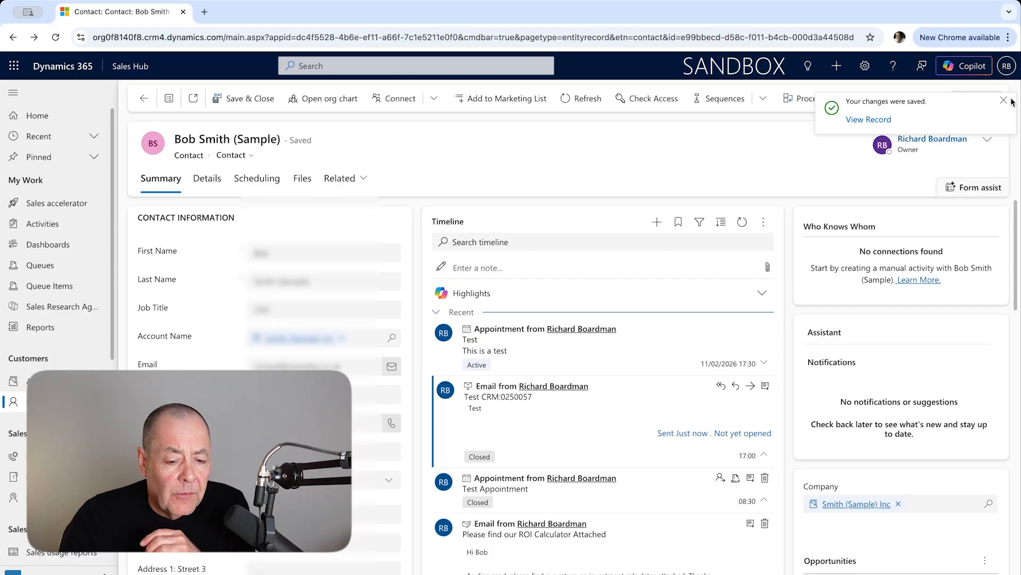
Create an email to the contact from the timeline with subject "Test" and body "This is a test", save it and send it
click(658, 223)
click(697, 291)
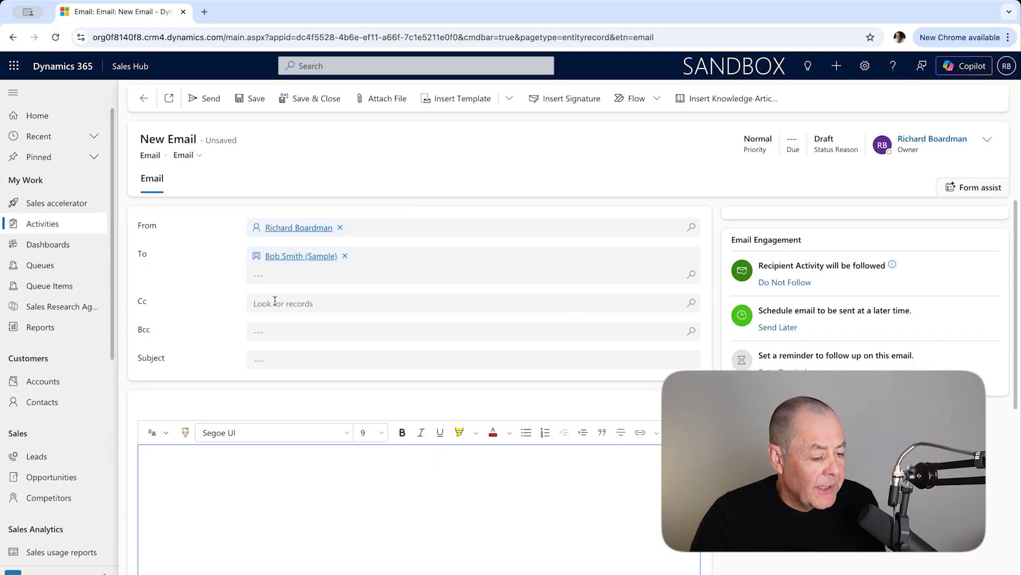
click(272, 359)
text(Test)
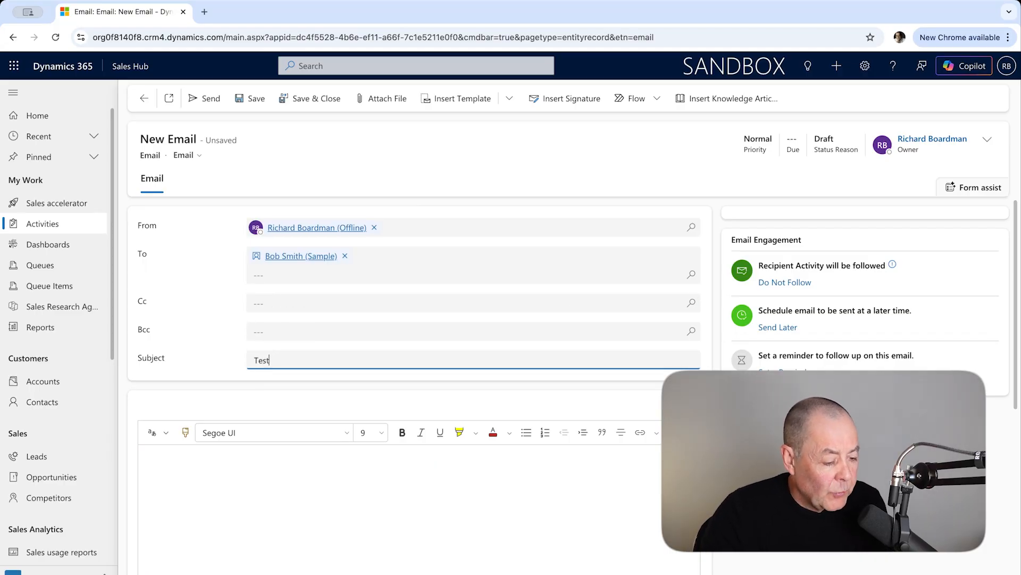
click(175, 468)
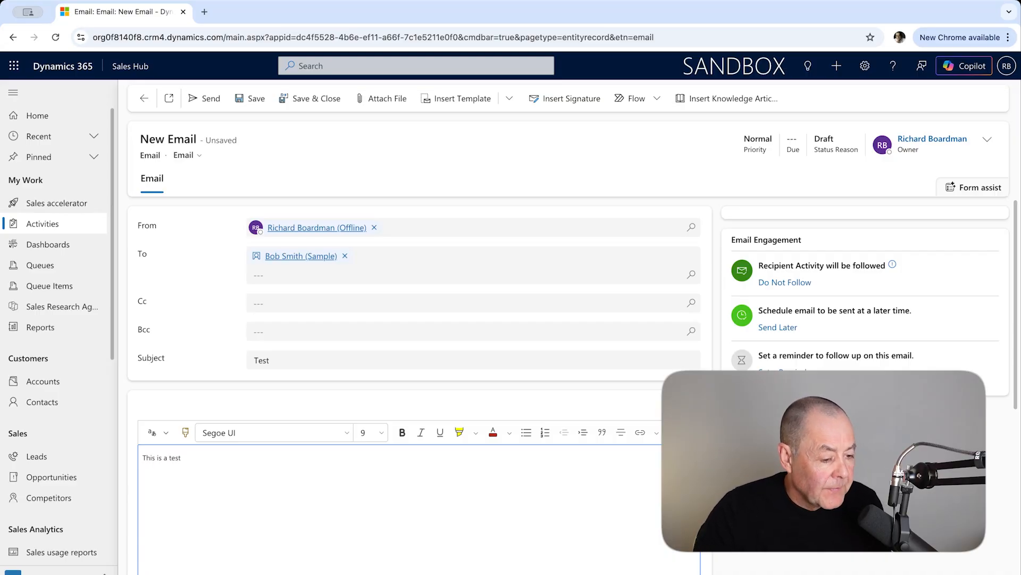
click(251, 100)
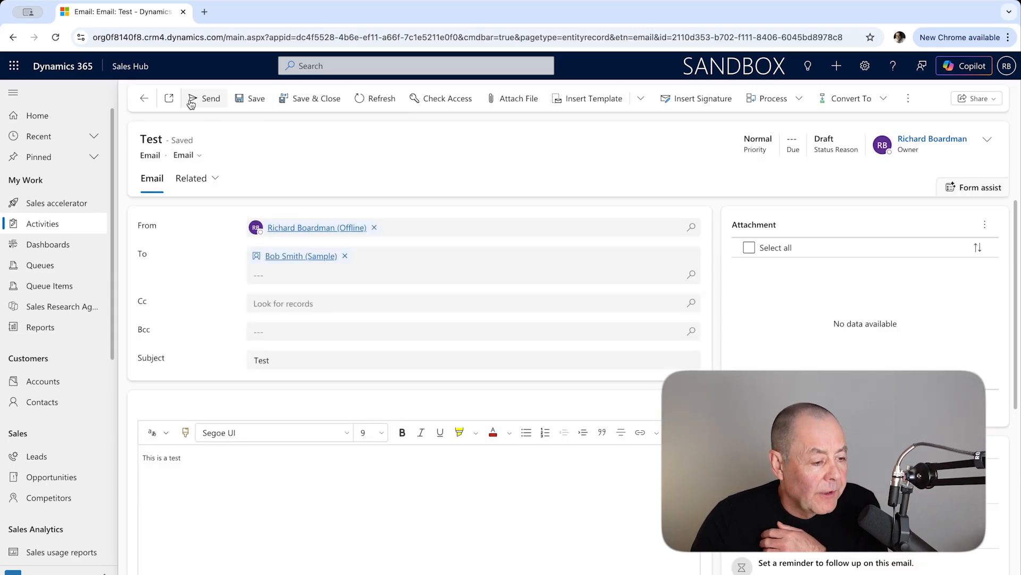
click(202, 101)
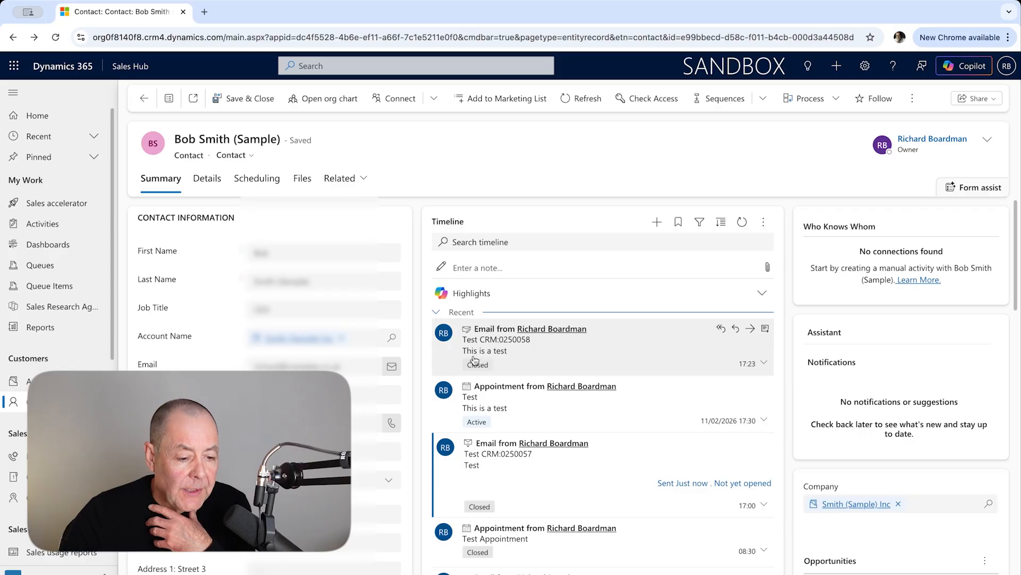
Add a phone call to the timeline with the subject "Follow up" and due date 24/02/2026, then save and close it
click(674, 226)
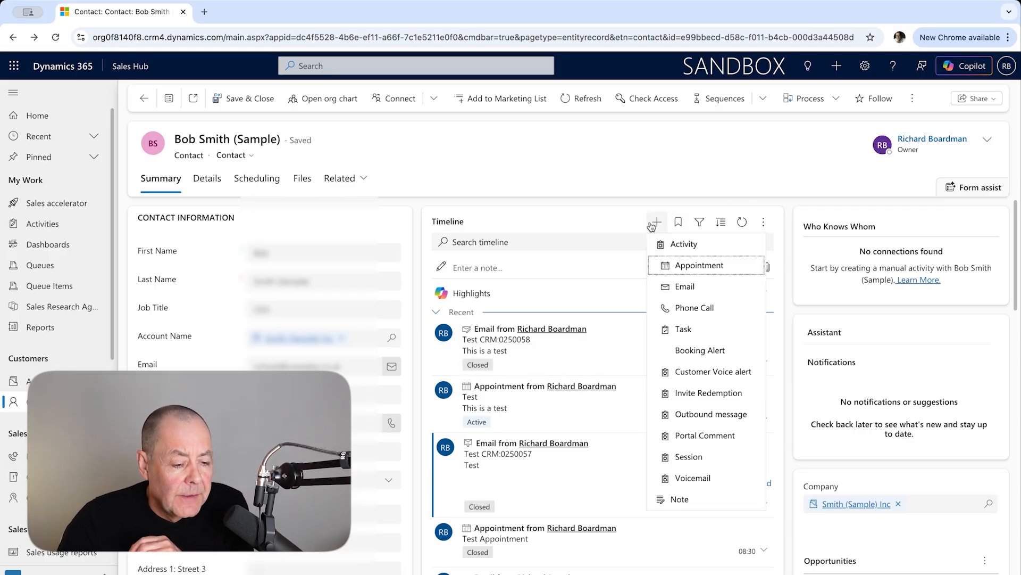
click(727, 311)
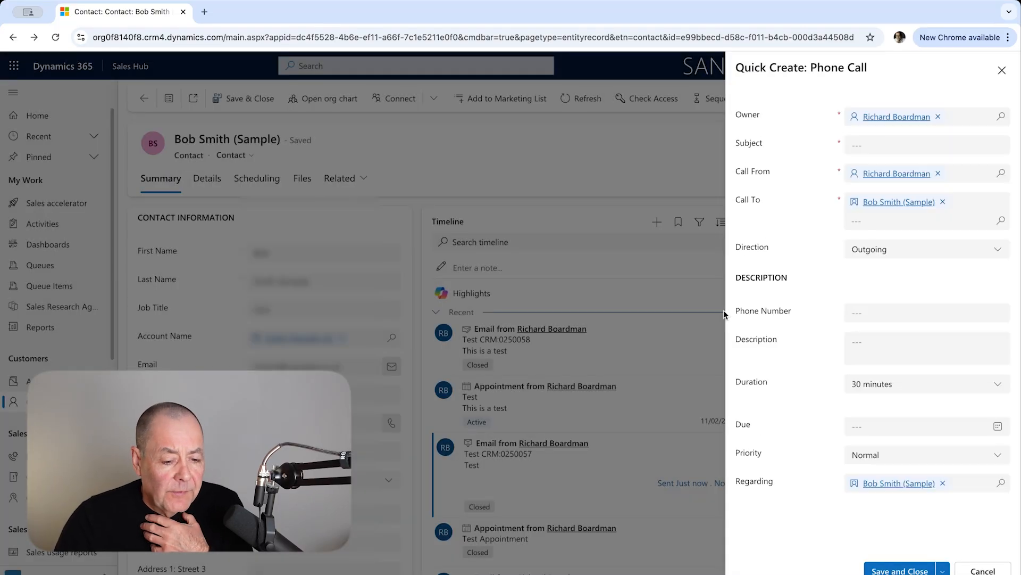
click(903, 145)
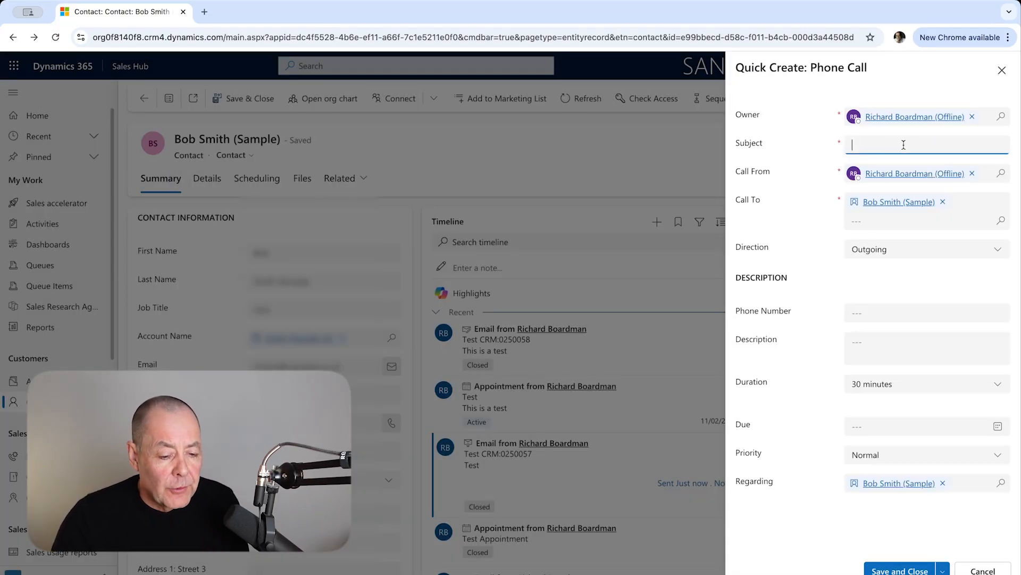
text(Follow up)
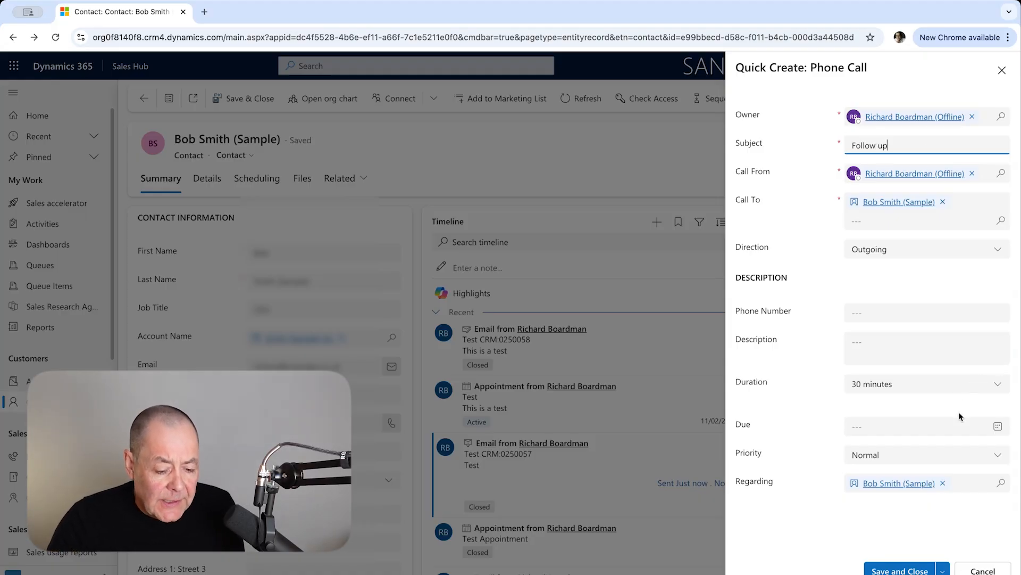
click(998, 425)
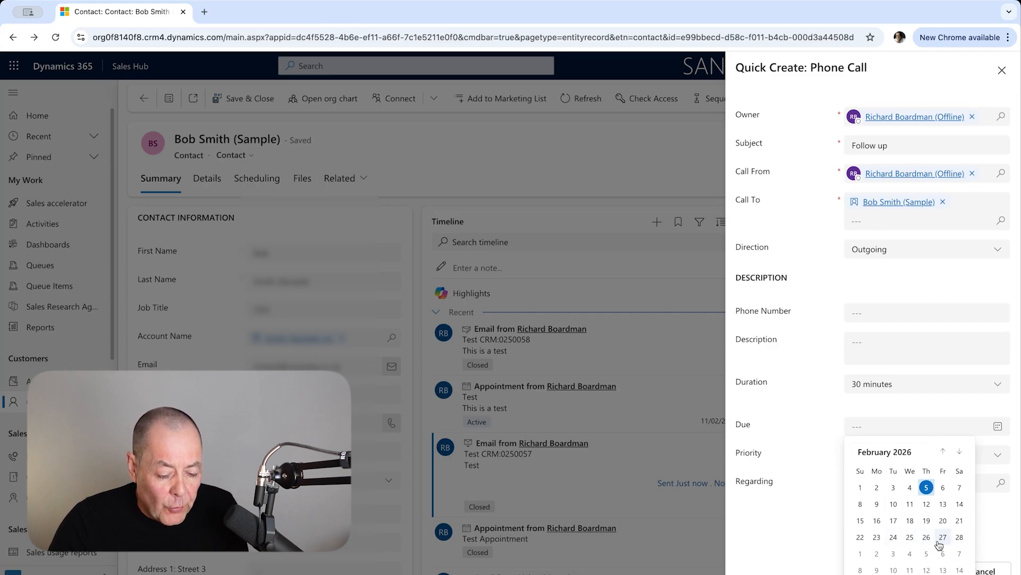
click(893, 537)
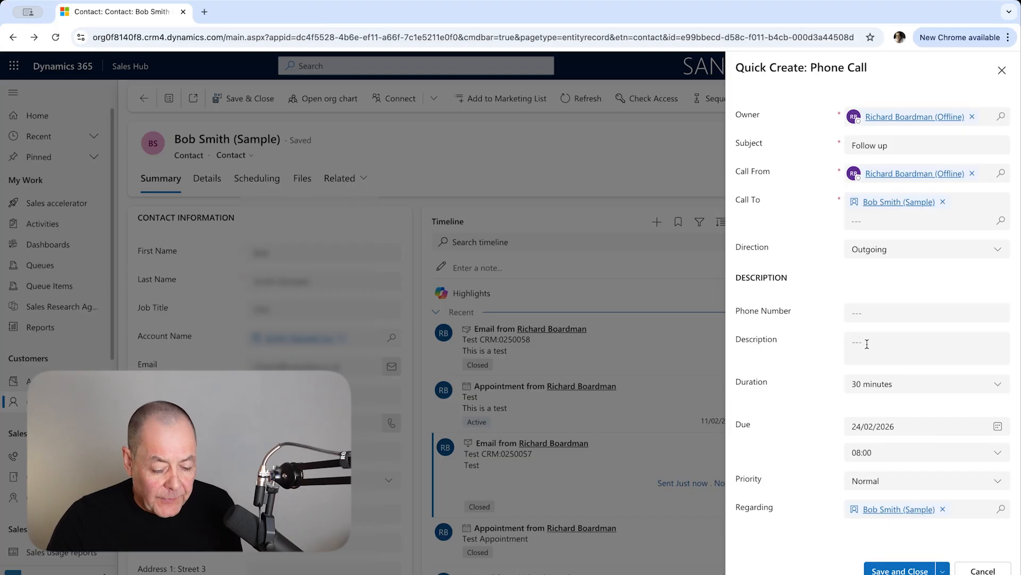
click(915, 571)
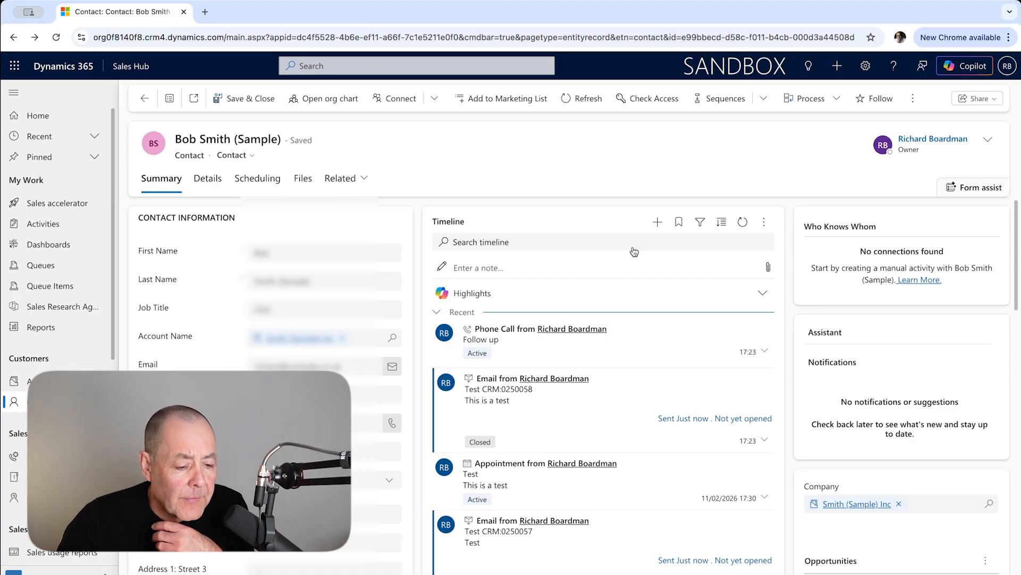
Add a task to the timeline with the subject "Test Task" and due date 10/03/2026, then save and close it
click(657, 222)
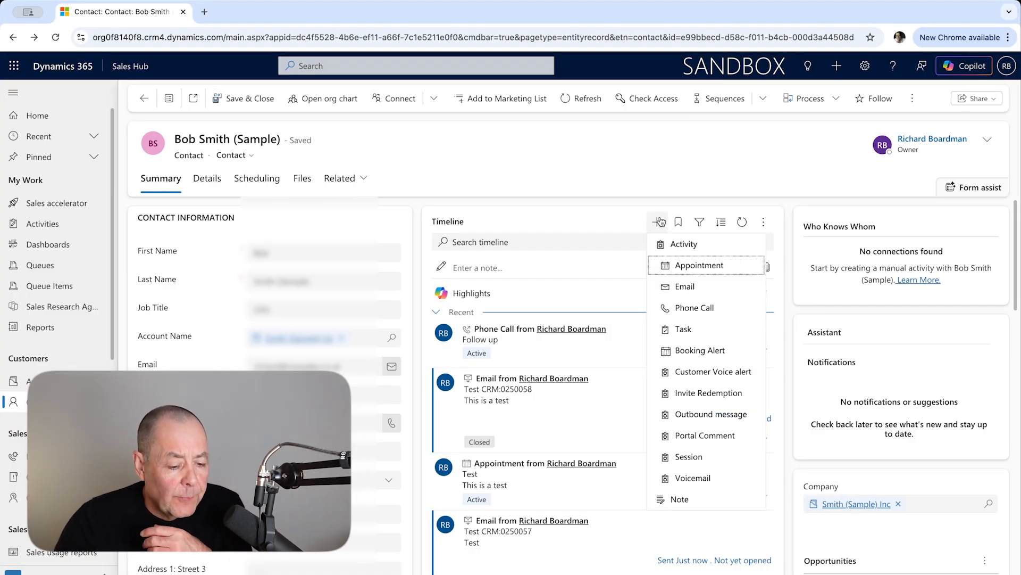
click(717, 331)
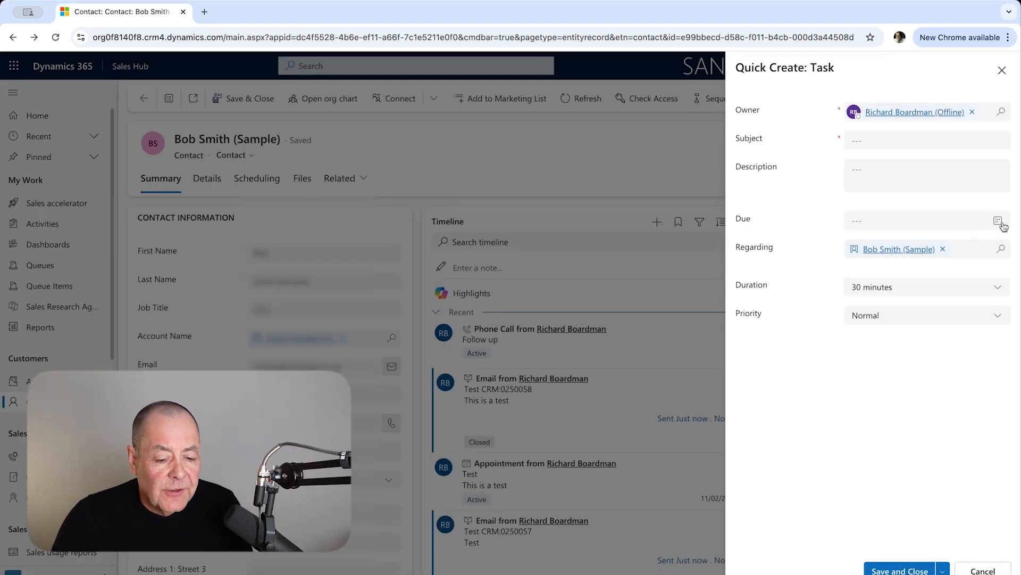
click(999, 222)
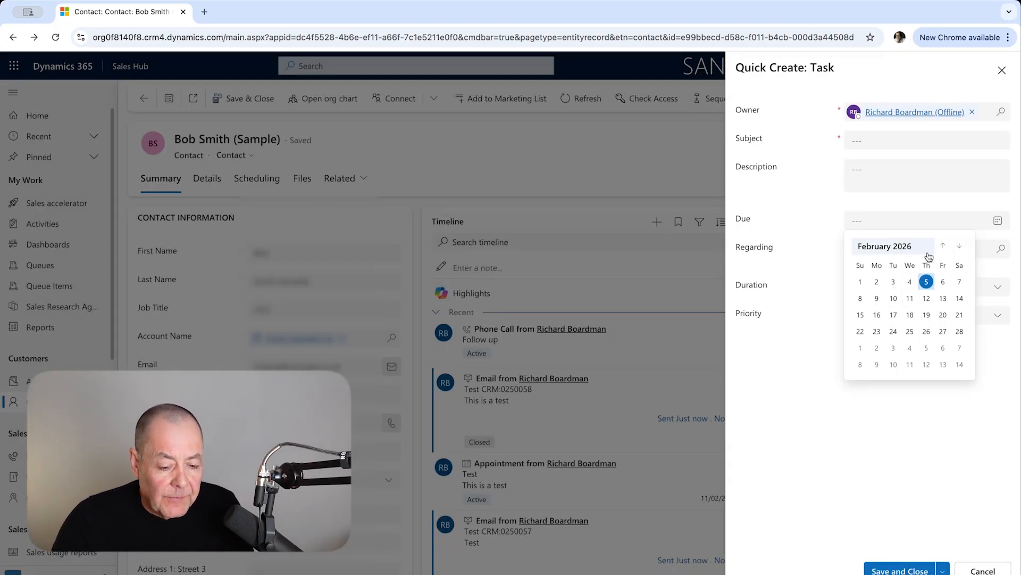
click(960, 246)
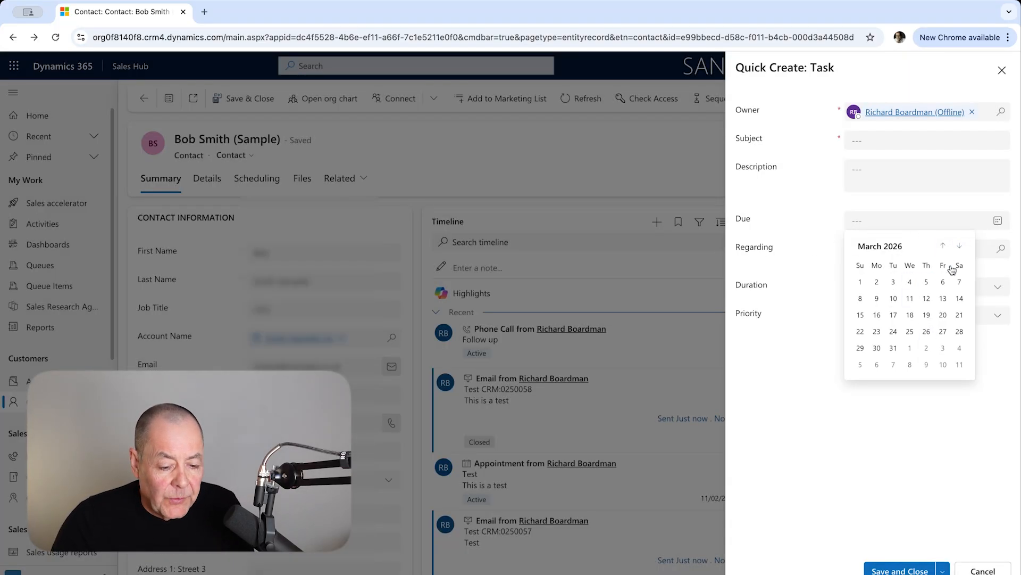
click(894, 299)
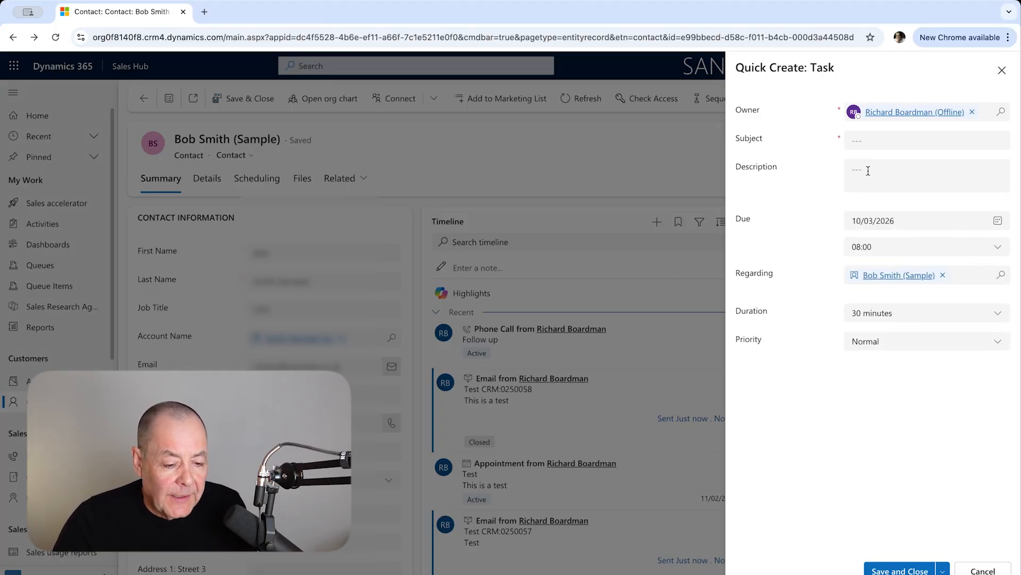
click(855, 137)
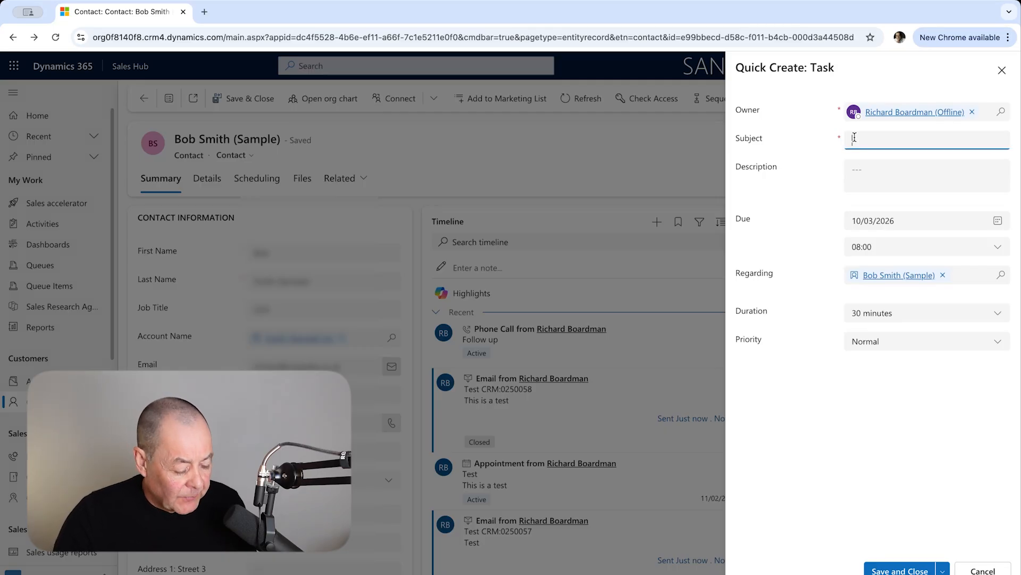
text(Test T)
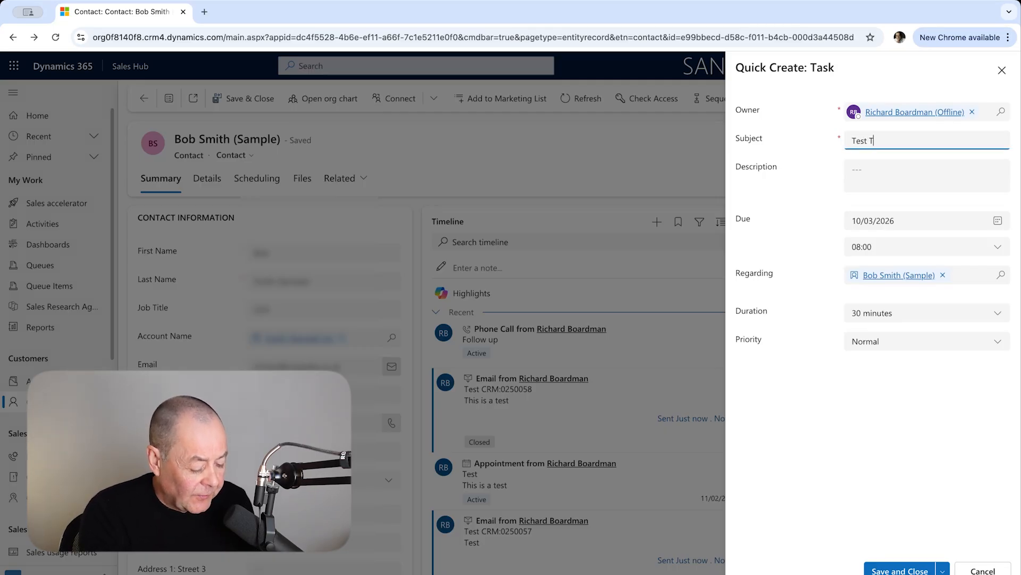
text(ask)
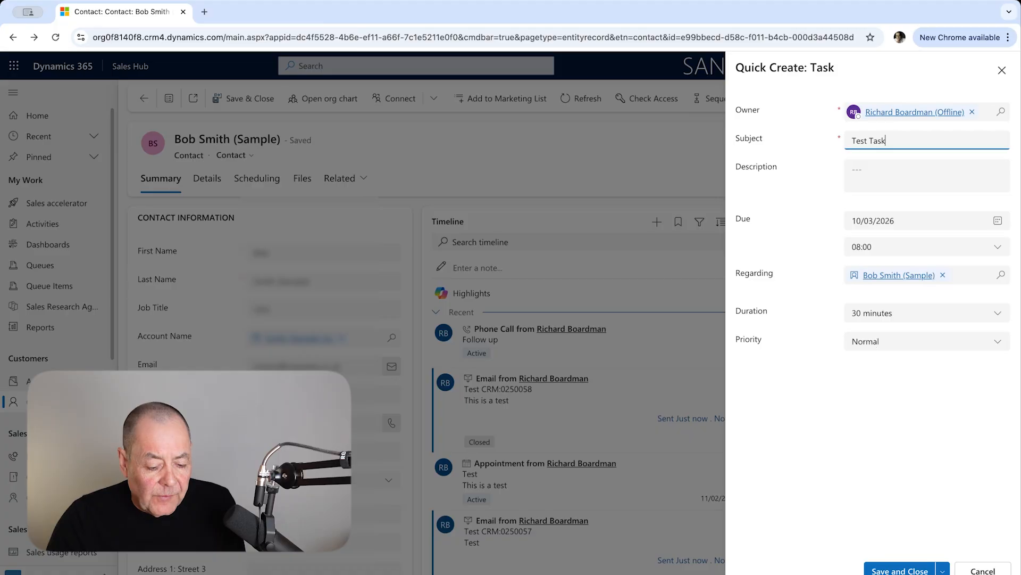
click(900, 570)
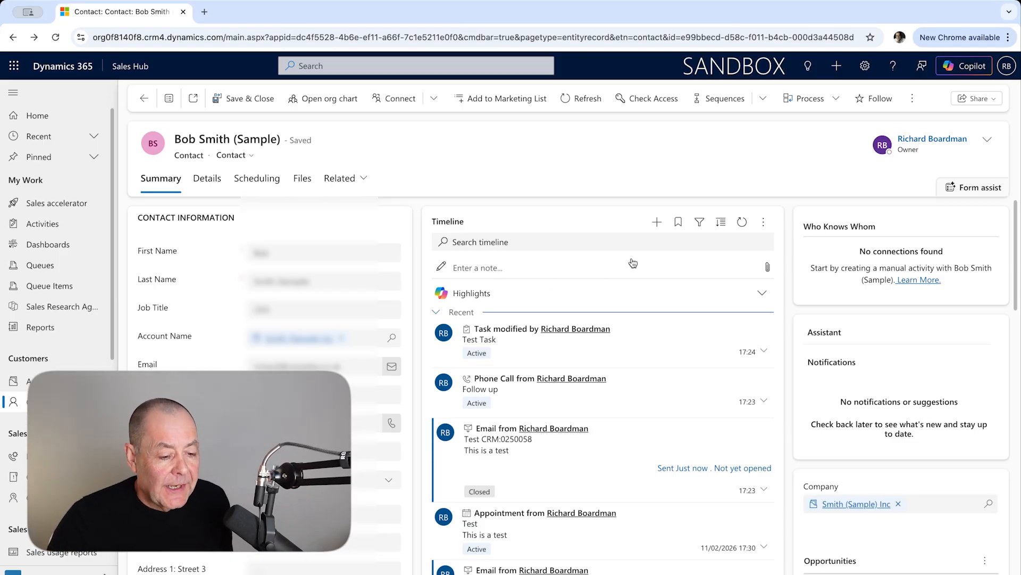
Add a note to the timeline with the title "Test Notes" and the text "Test", showing the extra formatting options before saving it
click(657, 223)
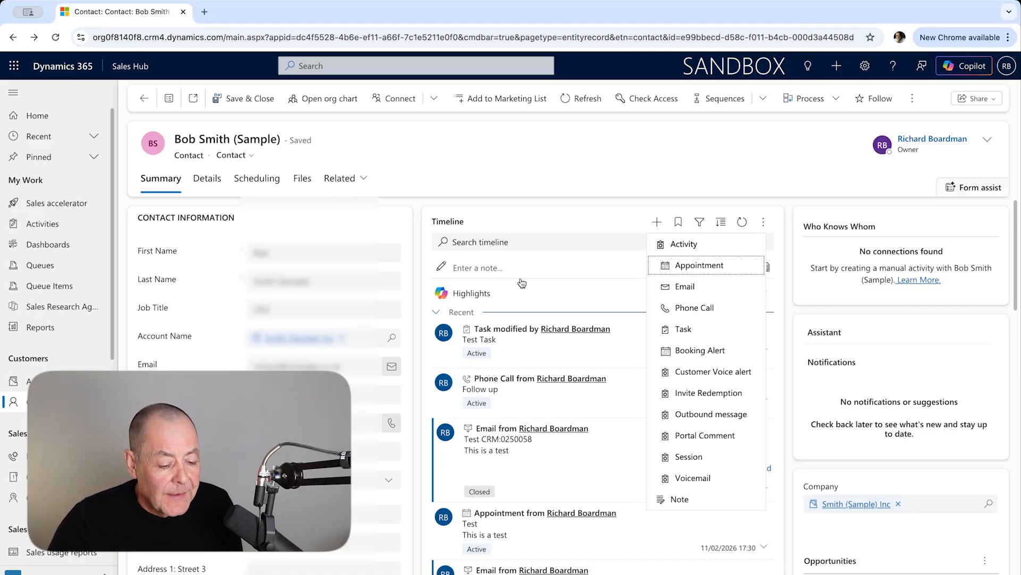
click(690, 501)
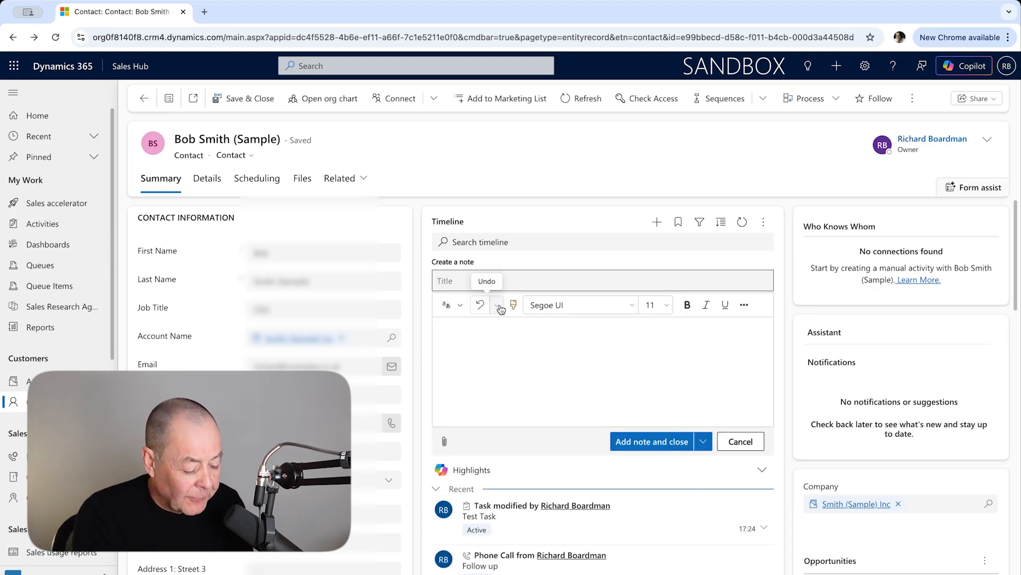
text(Test N)
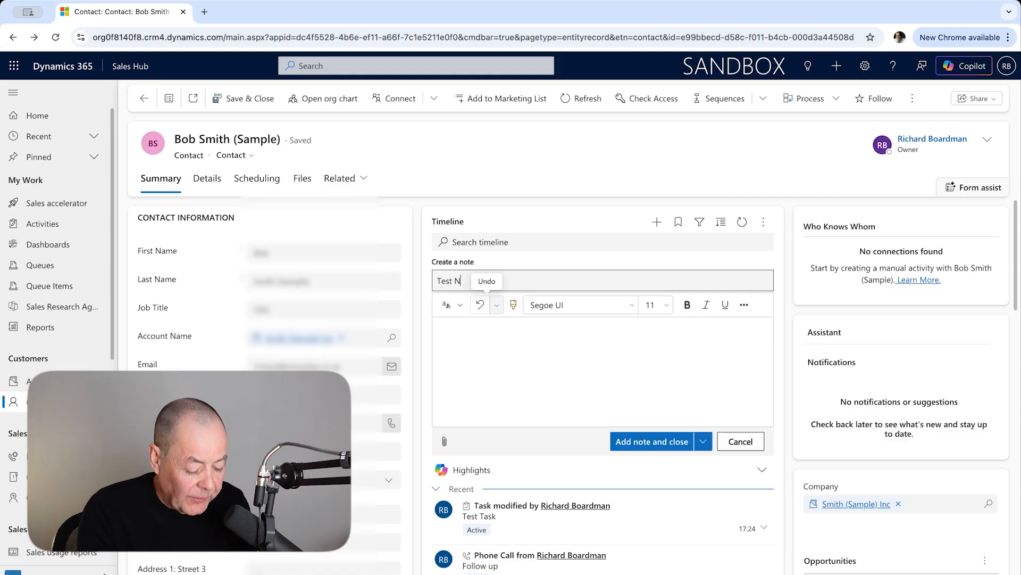
text(otes)
click(487, 342)
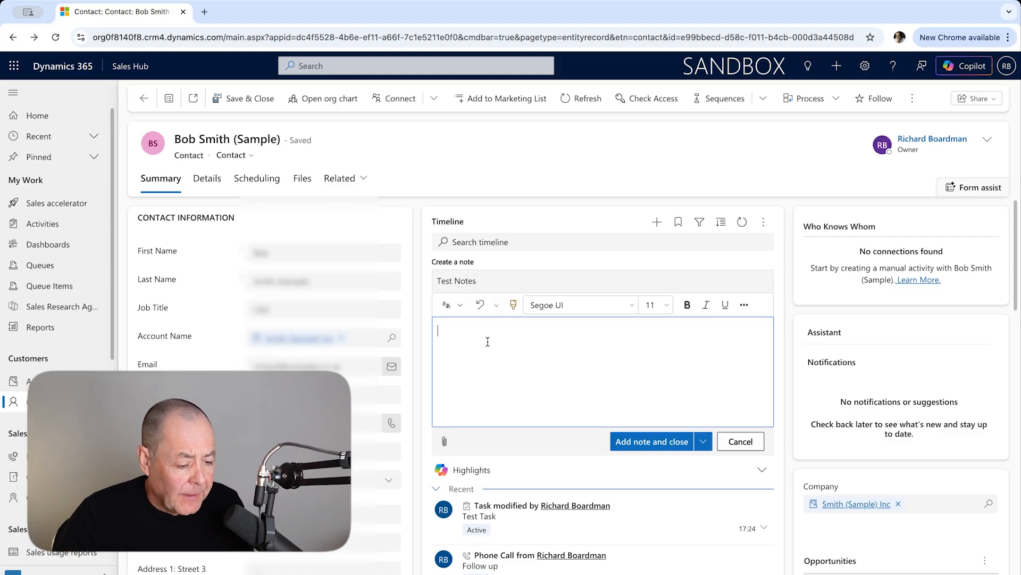
text(Test)
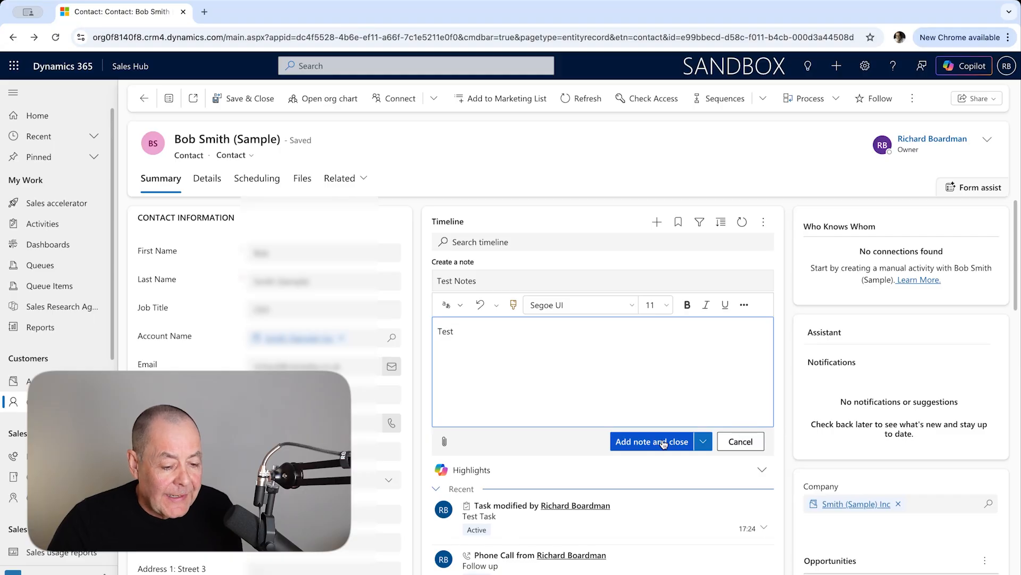
click(744, 308)
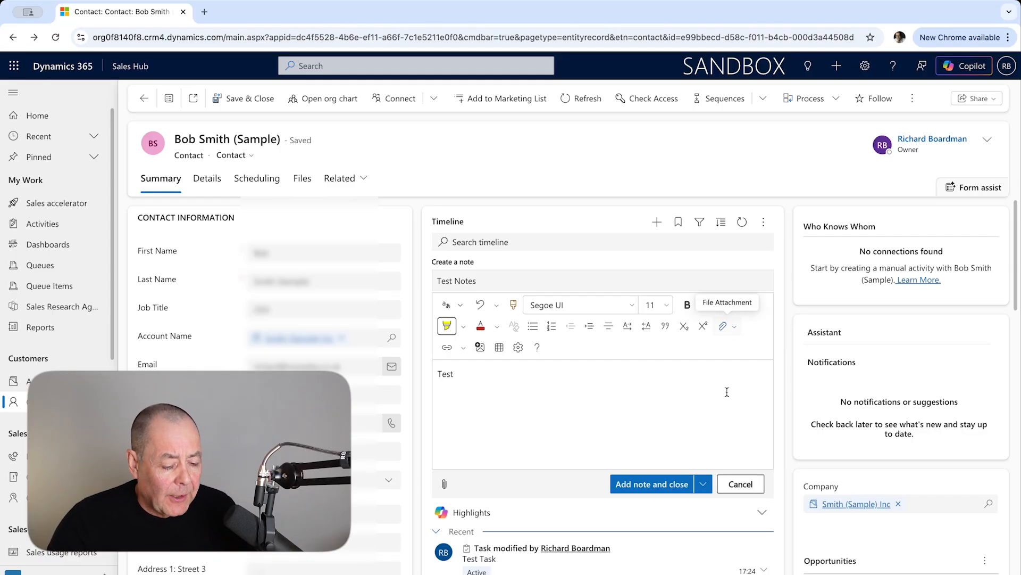
click(645, 485)
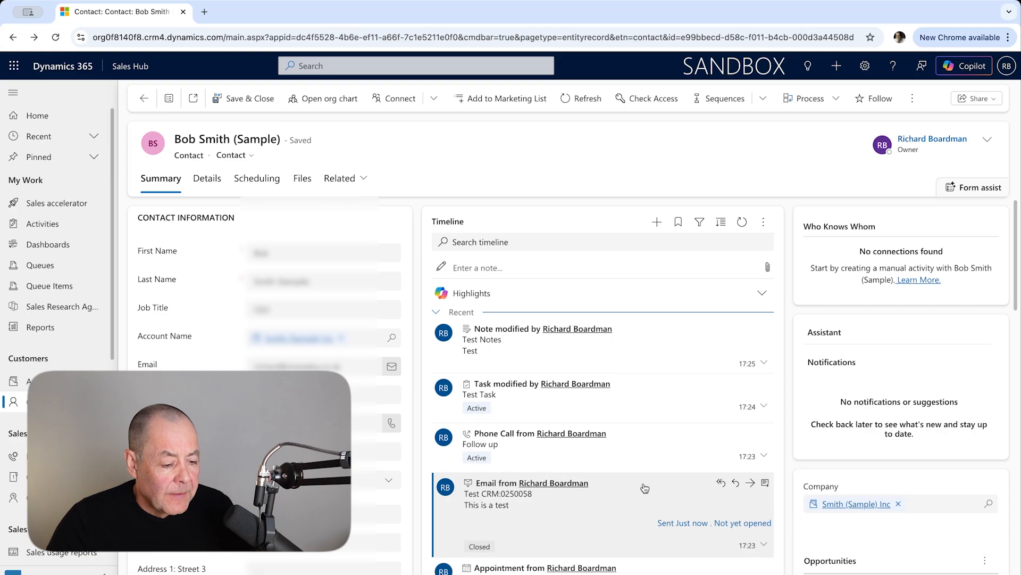